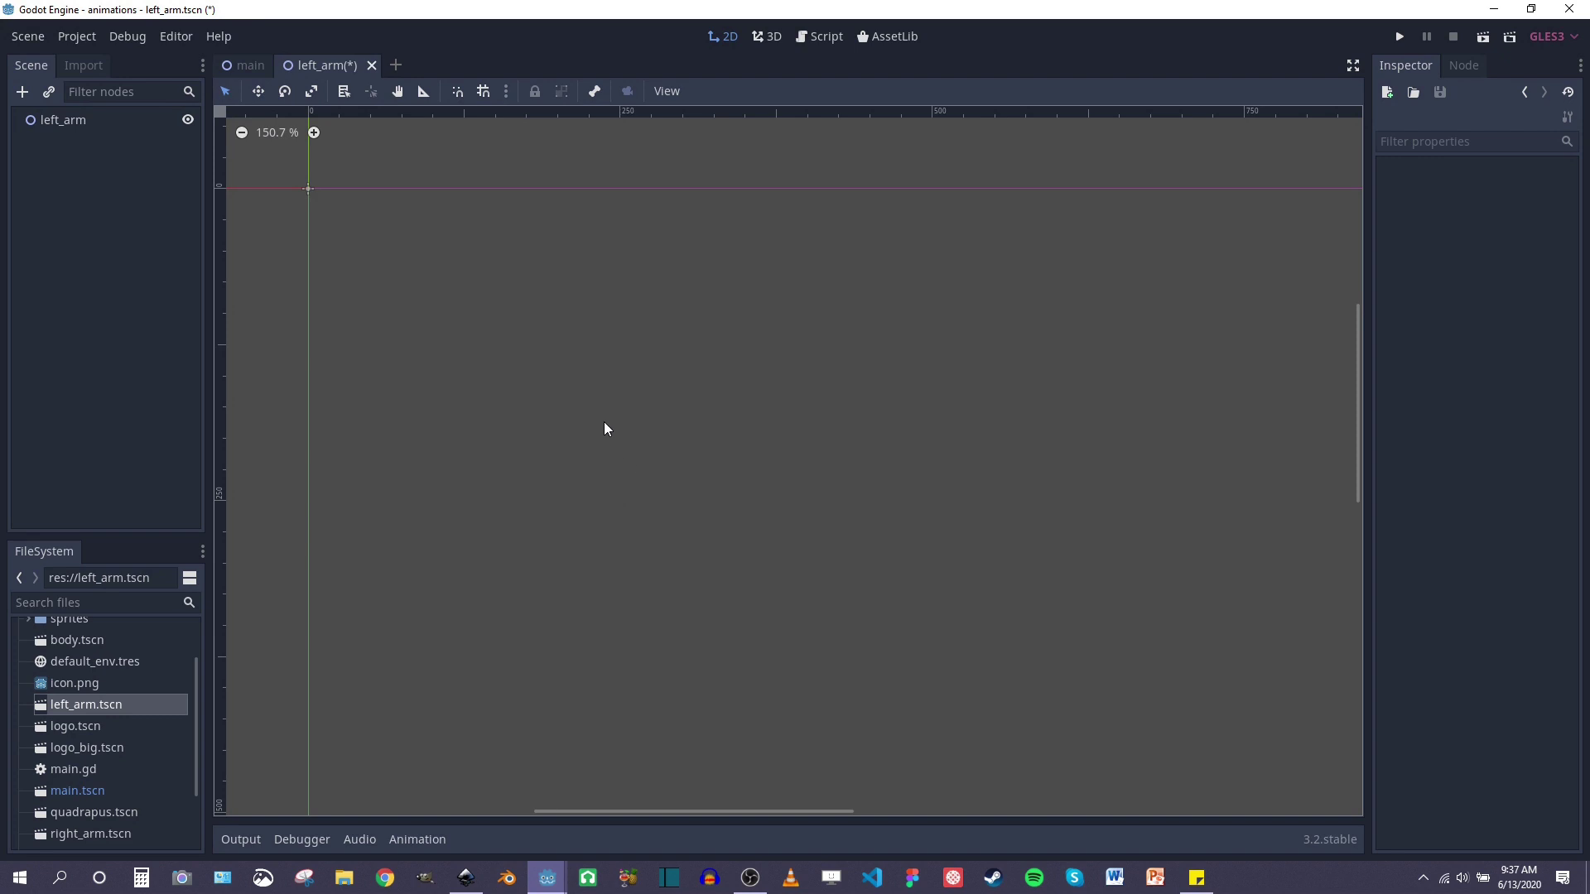
# Shift the left_arm scene's 2D canvas view slightly
pyautogui.moveTo(700, 406); pyautogui.dragTo(698, 411, button='middle')
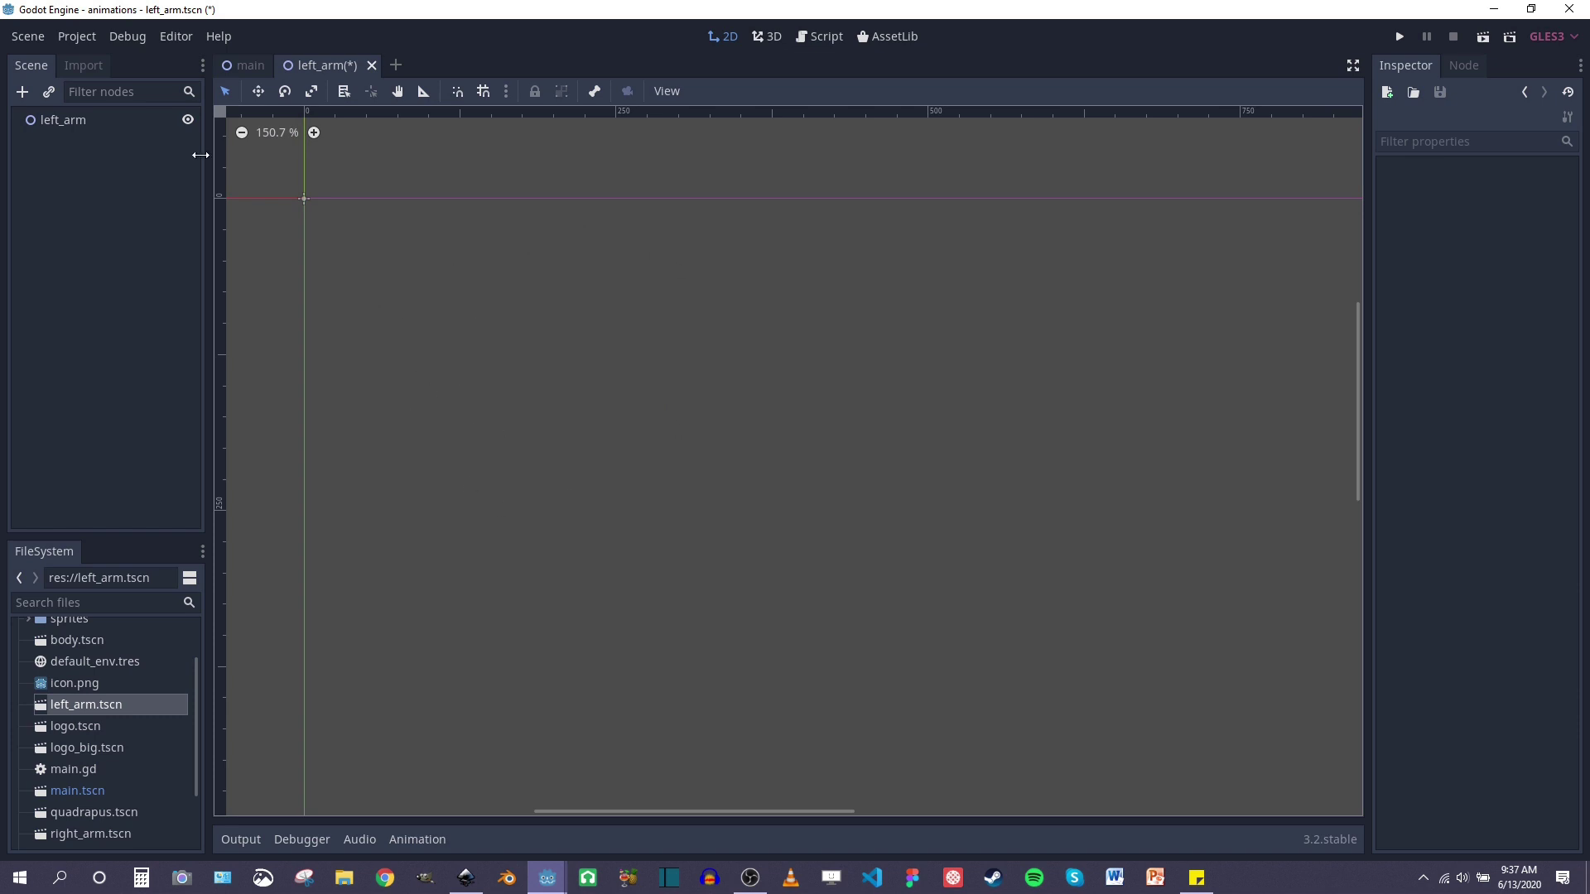
# Add a Polygon2D child node under left_arm
pyautogui.rightClick(62, 120)
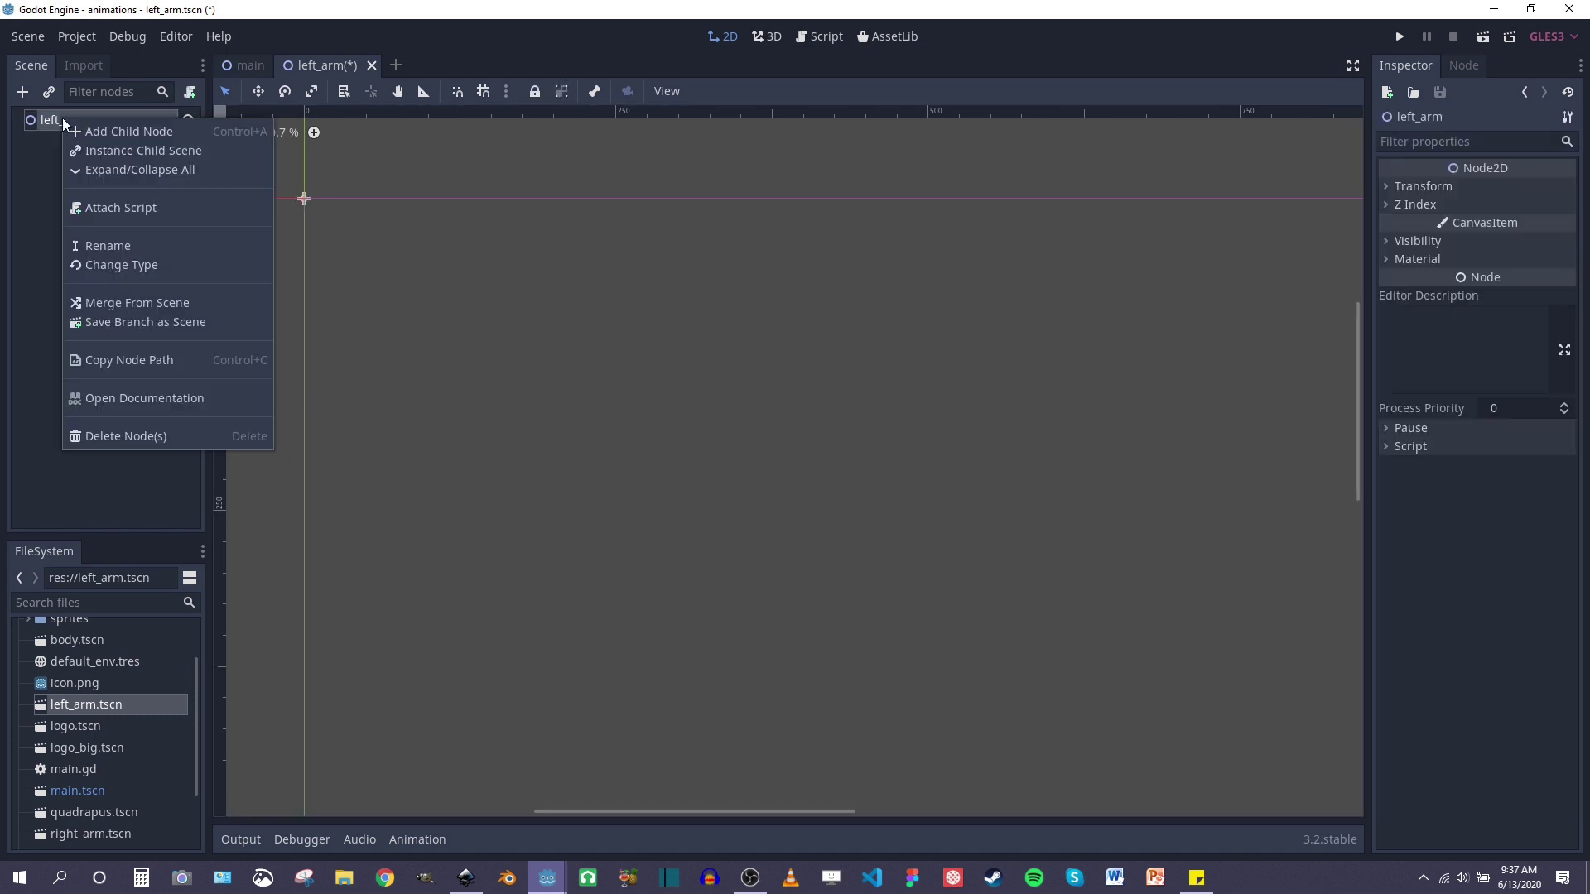
pyautogui.click(112, 133)
pyautogui.click(648, 506)
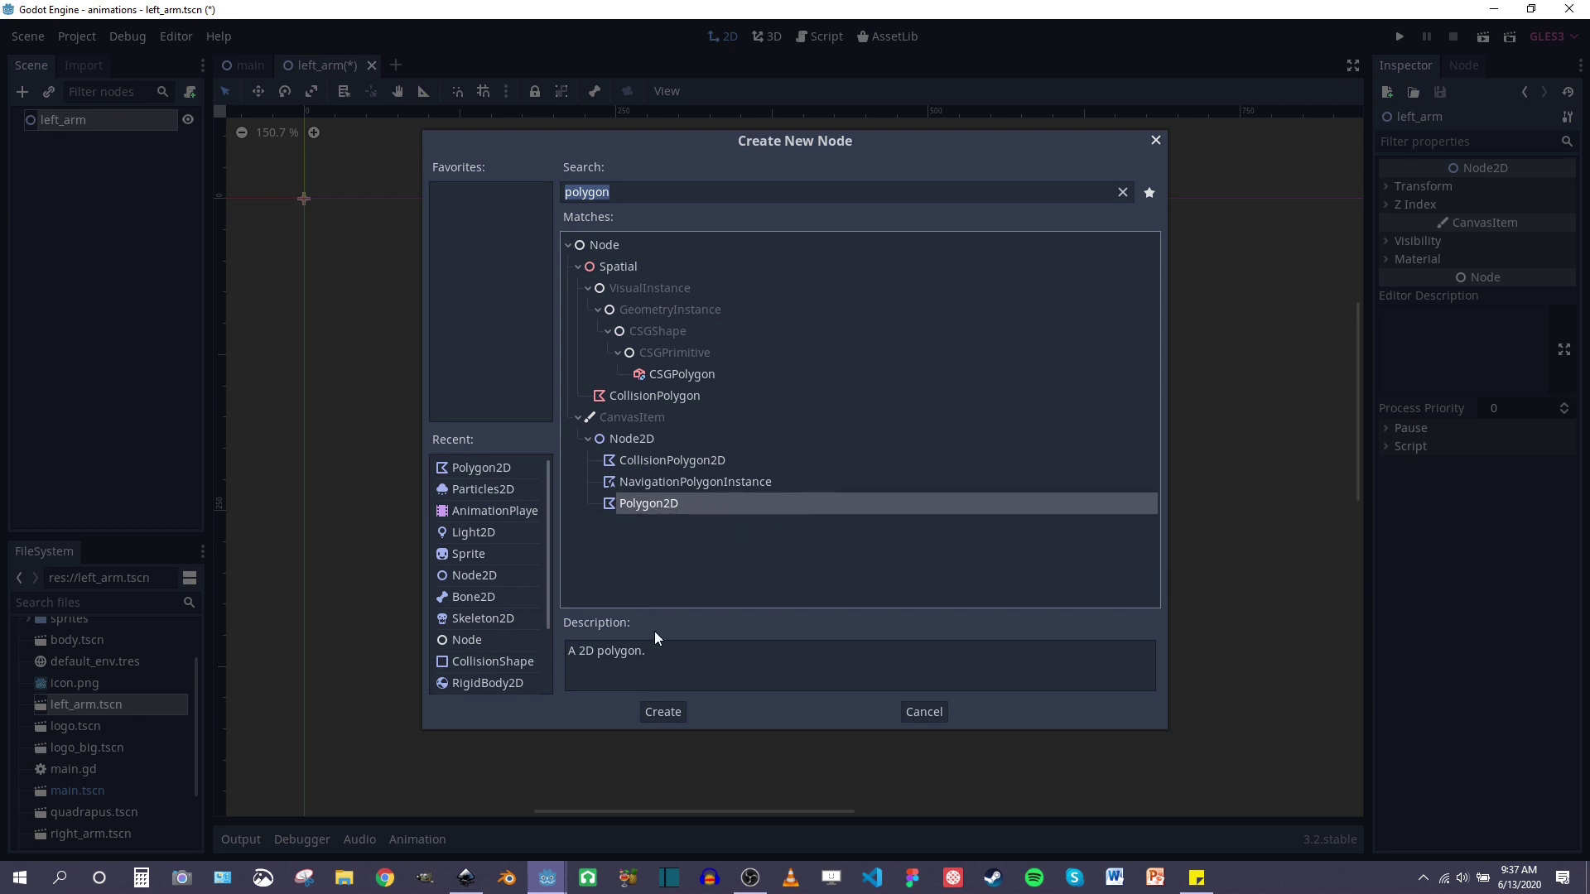
pyautogui.click(662, 712)
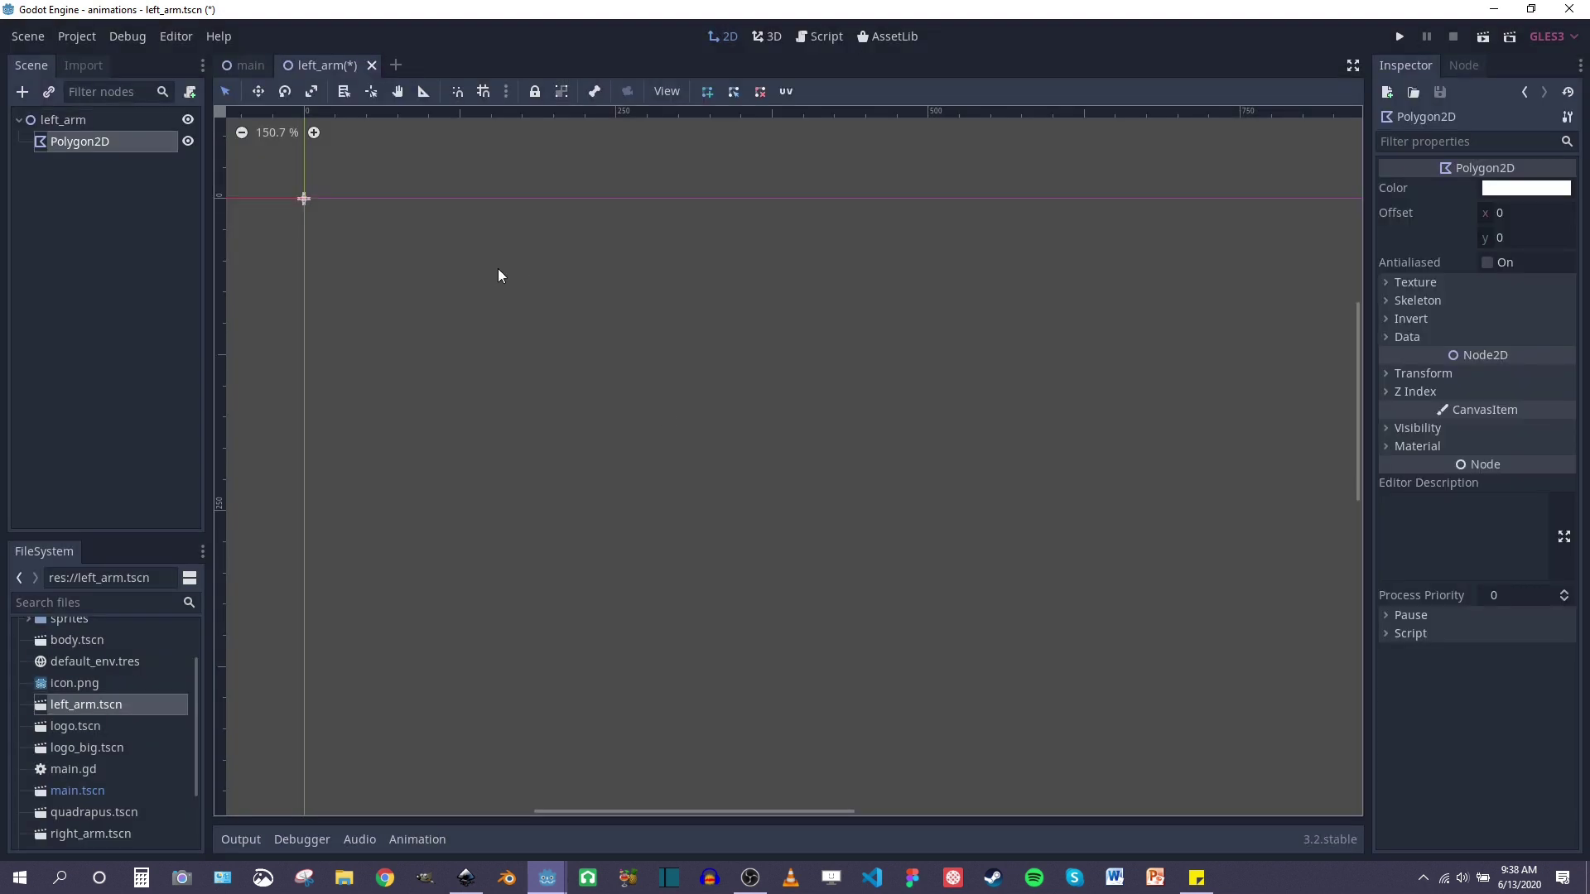
# Load res://sprites/left-bad.png as the Polygon2D's texture
pyautogui.click(1397, 282)
pyautogui.click(1561, 304)
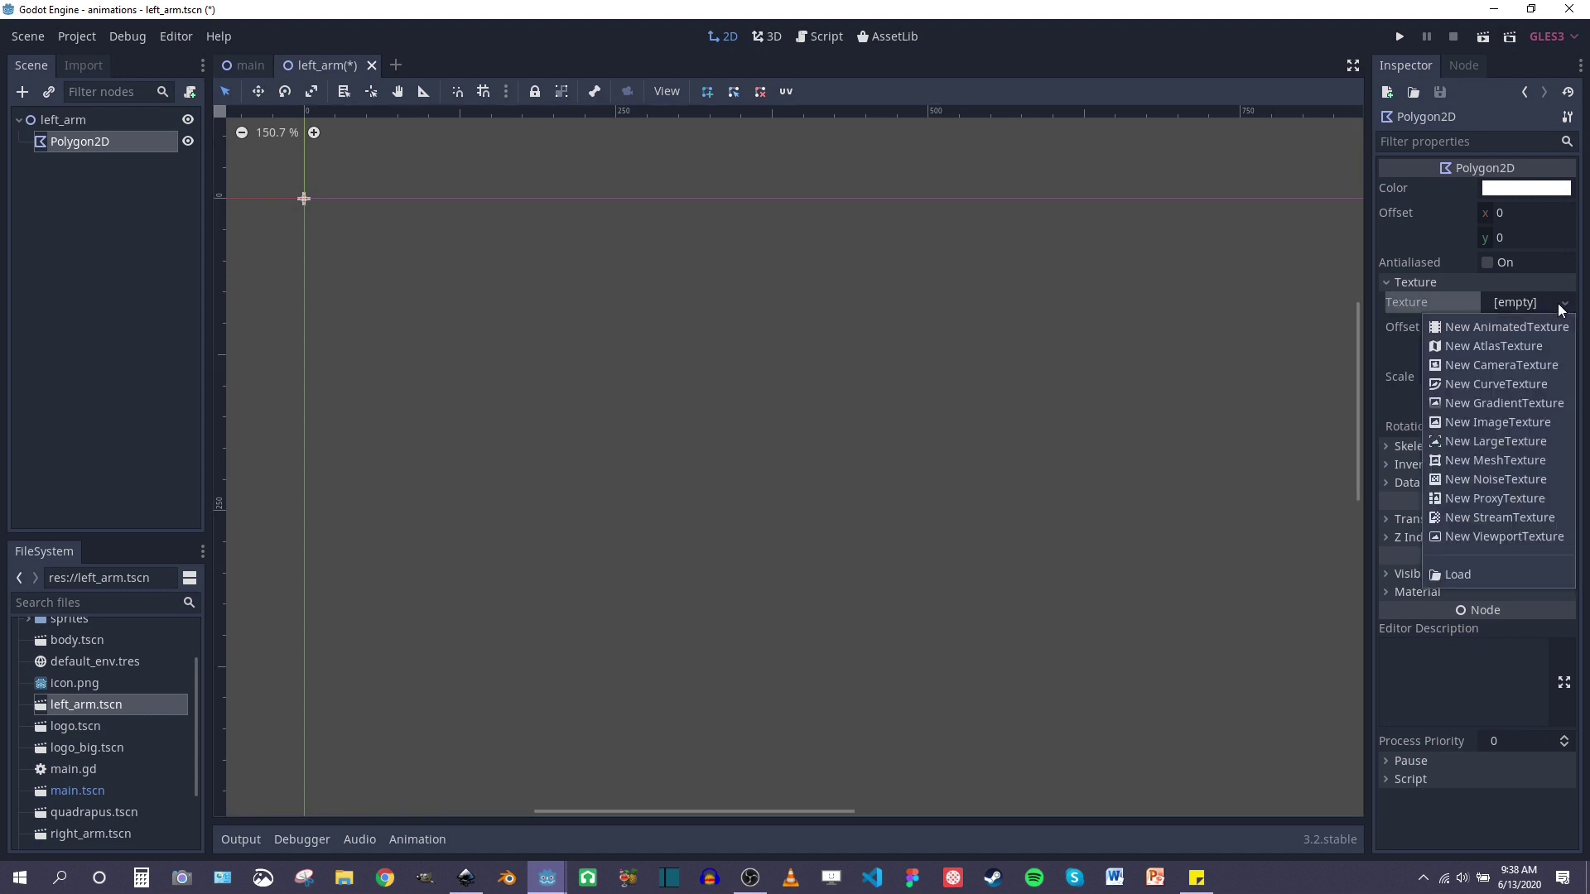
pyautogui.click(1458, 573)
pyautogui.doubleClick(466, 217)
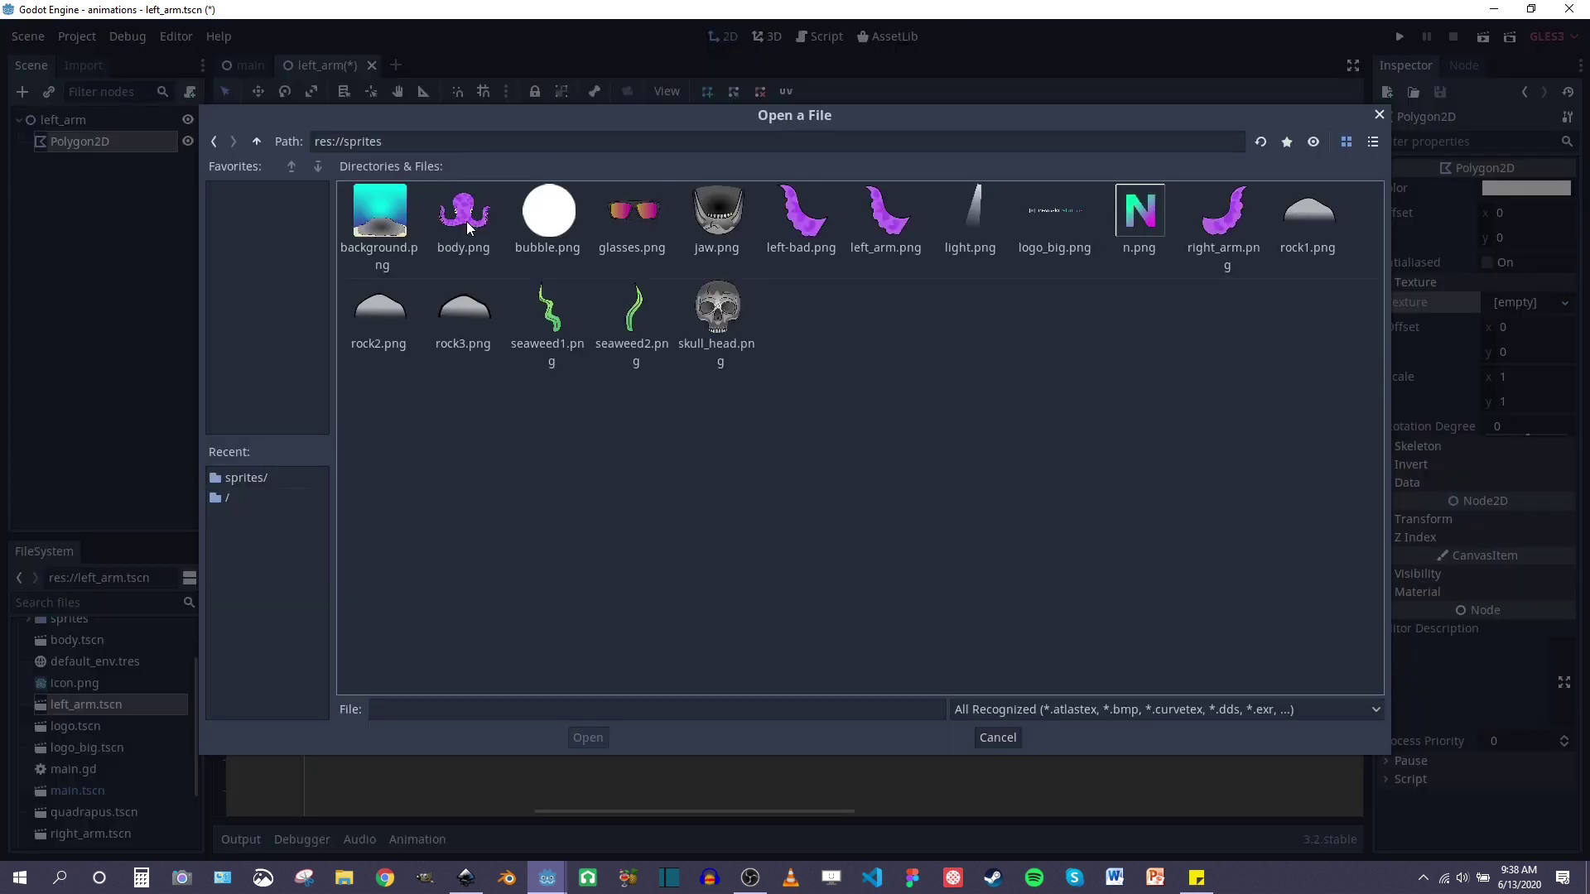
pyautogui.click(820, 238)
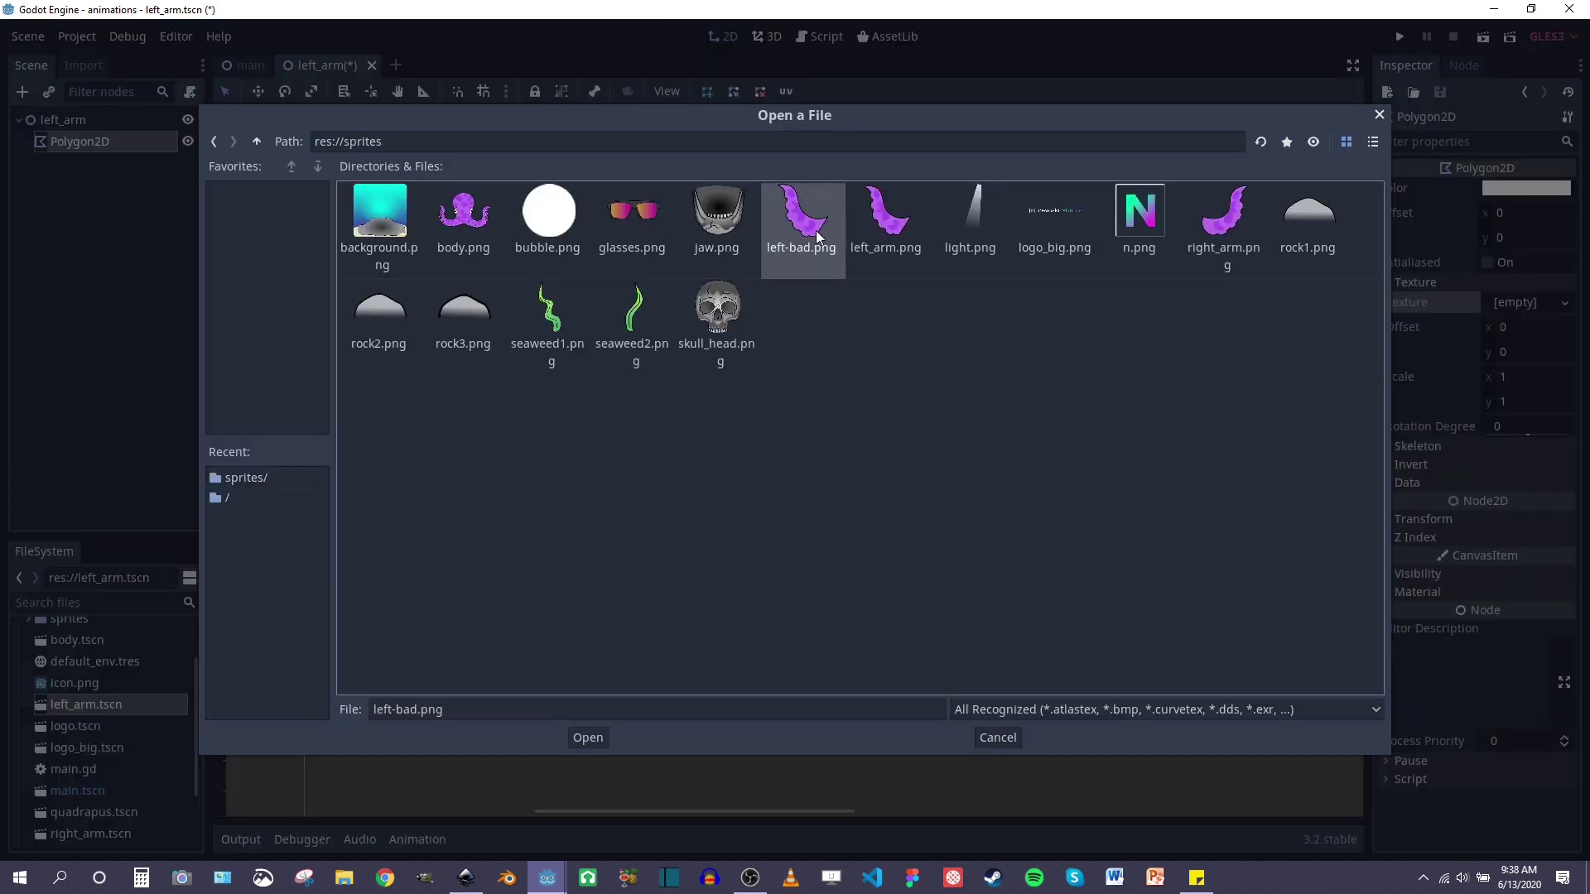
pyautogui.click(588, 738)
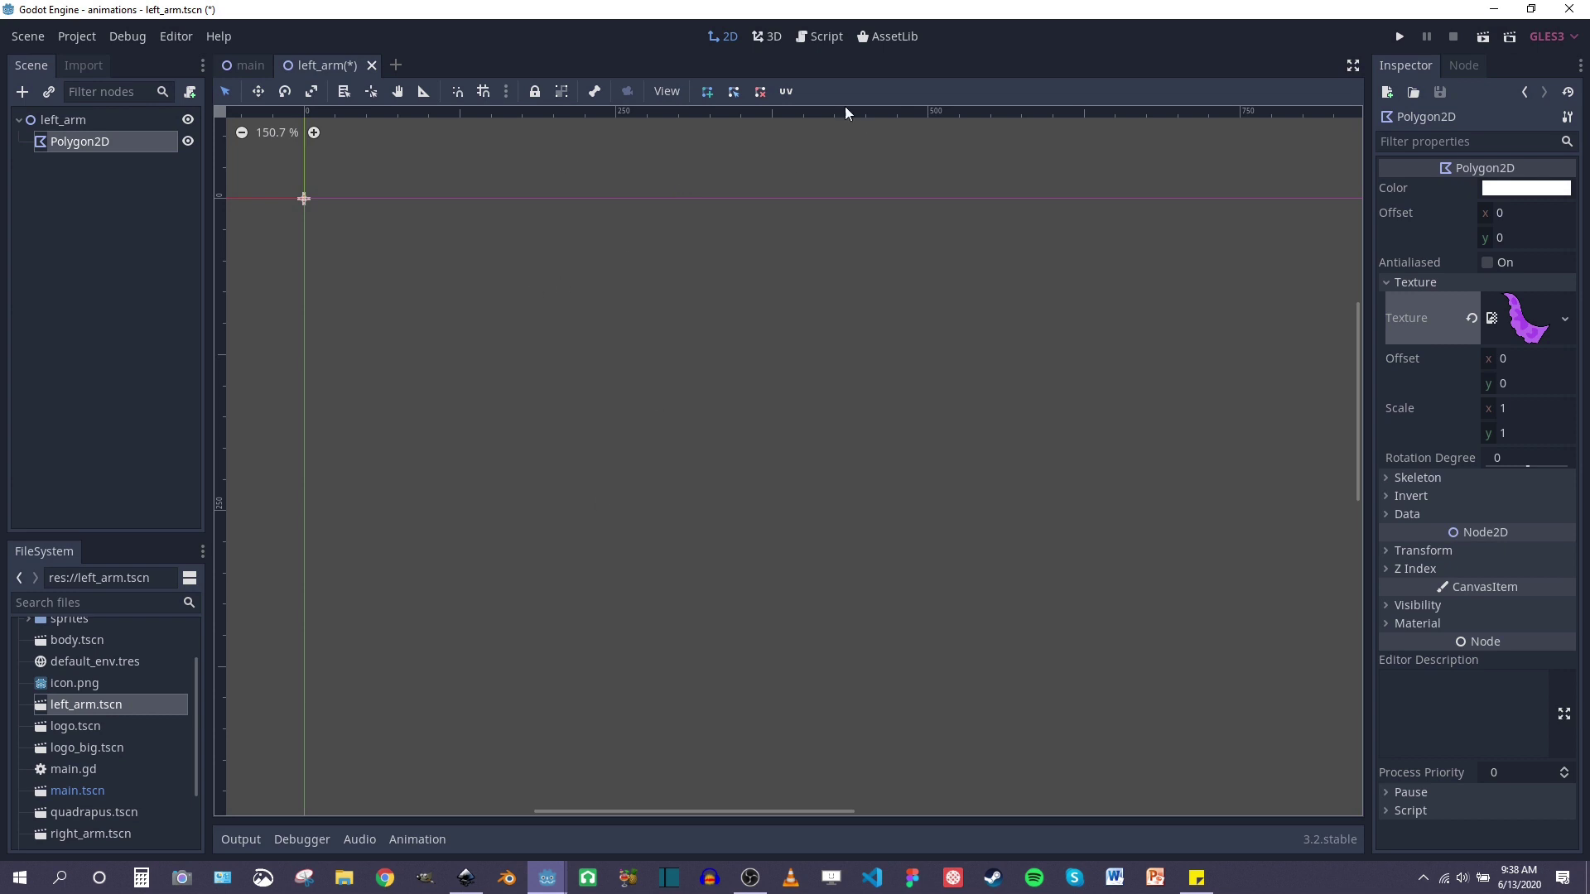
# Trace four outline points around the tentacle in the UV editor and apply them
pyautogui.click(787, 93)
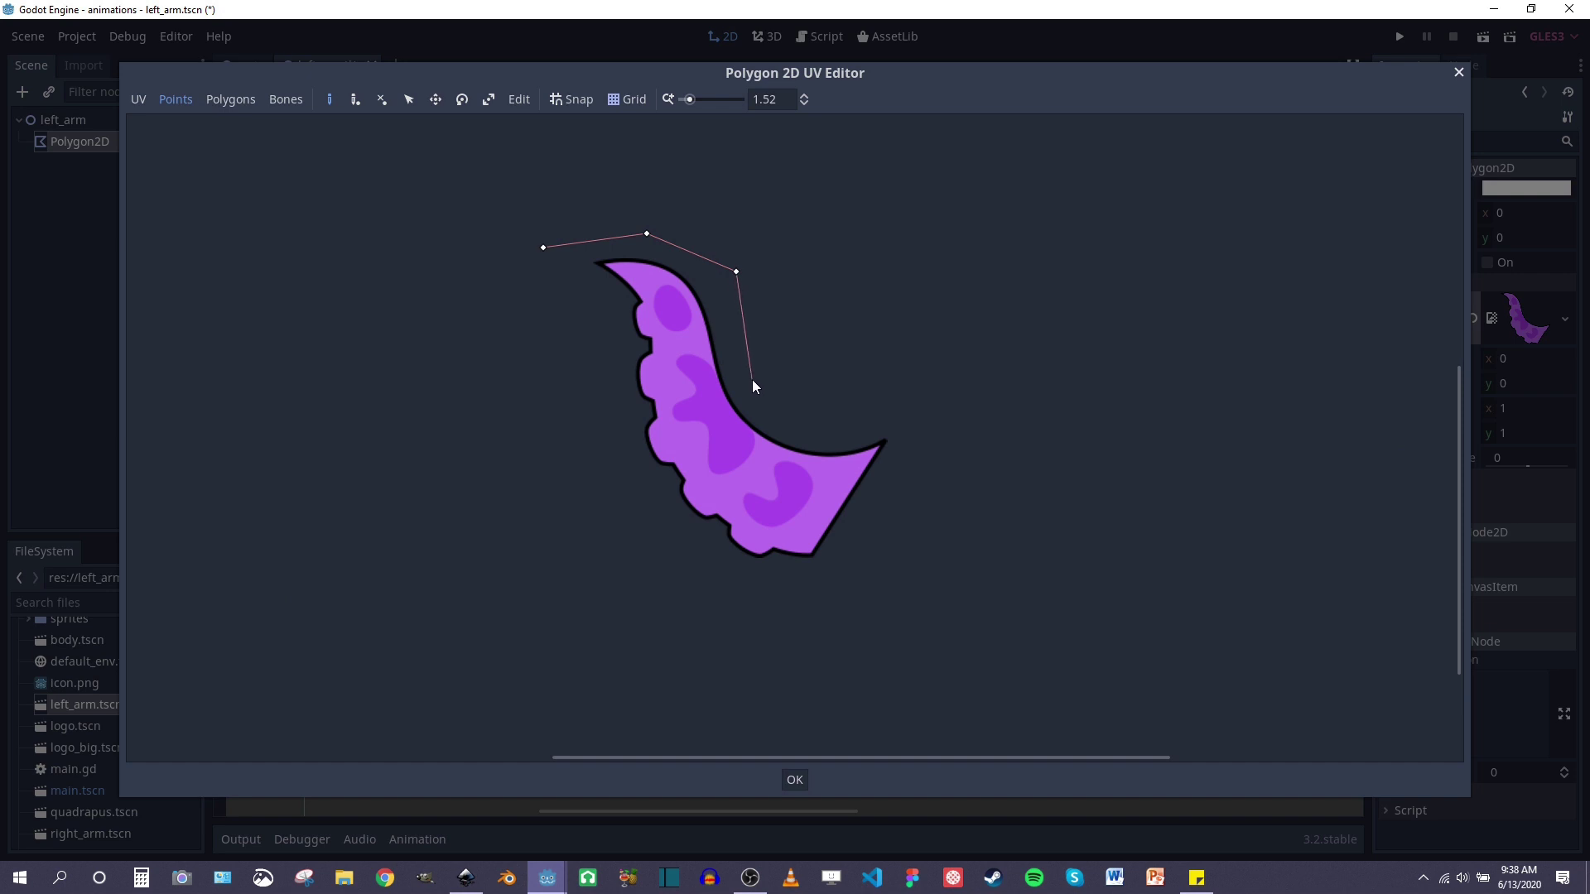
pyautogui.click(945, 415)
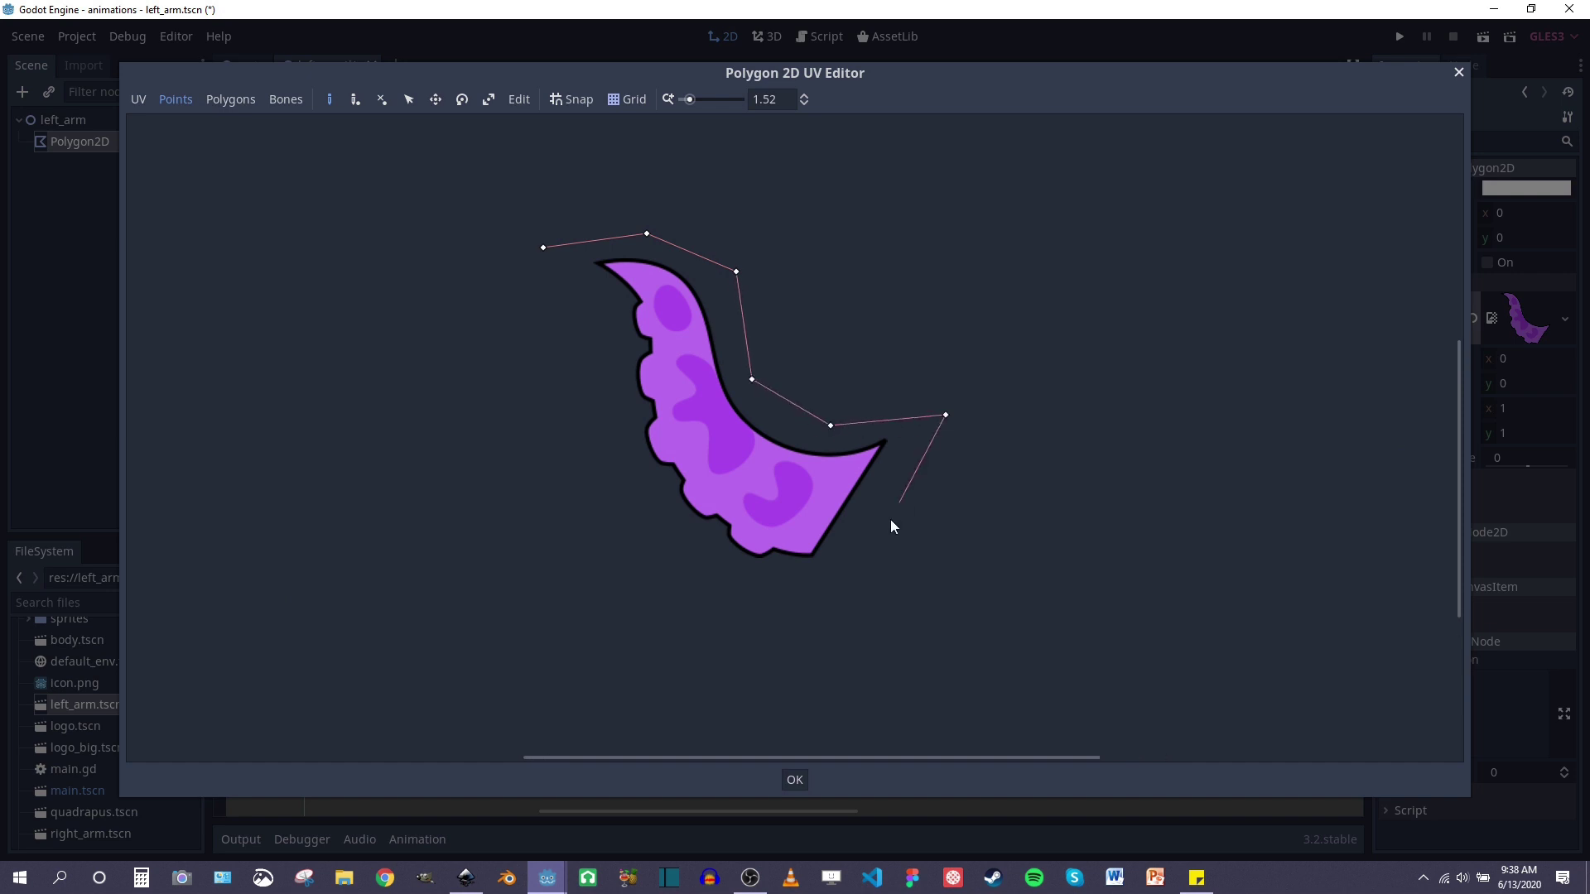
pyautogui.click(823, 587)
pyautogui.click(737, 581)
pyautogui.click(608, 417)
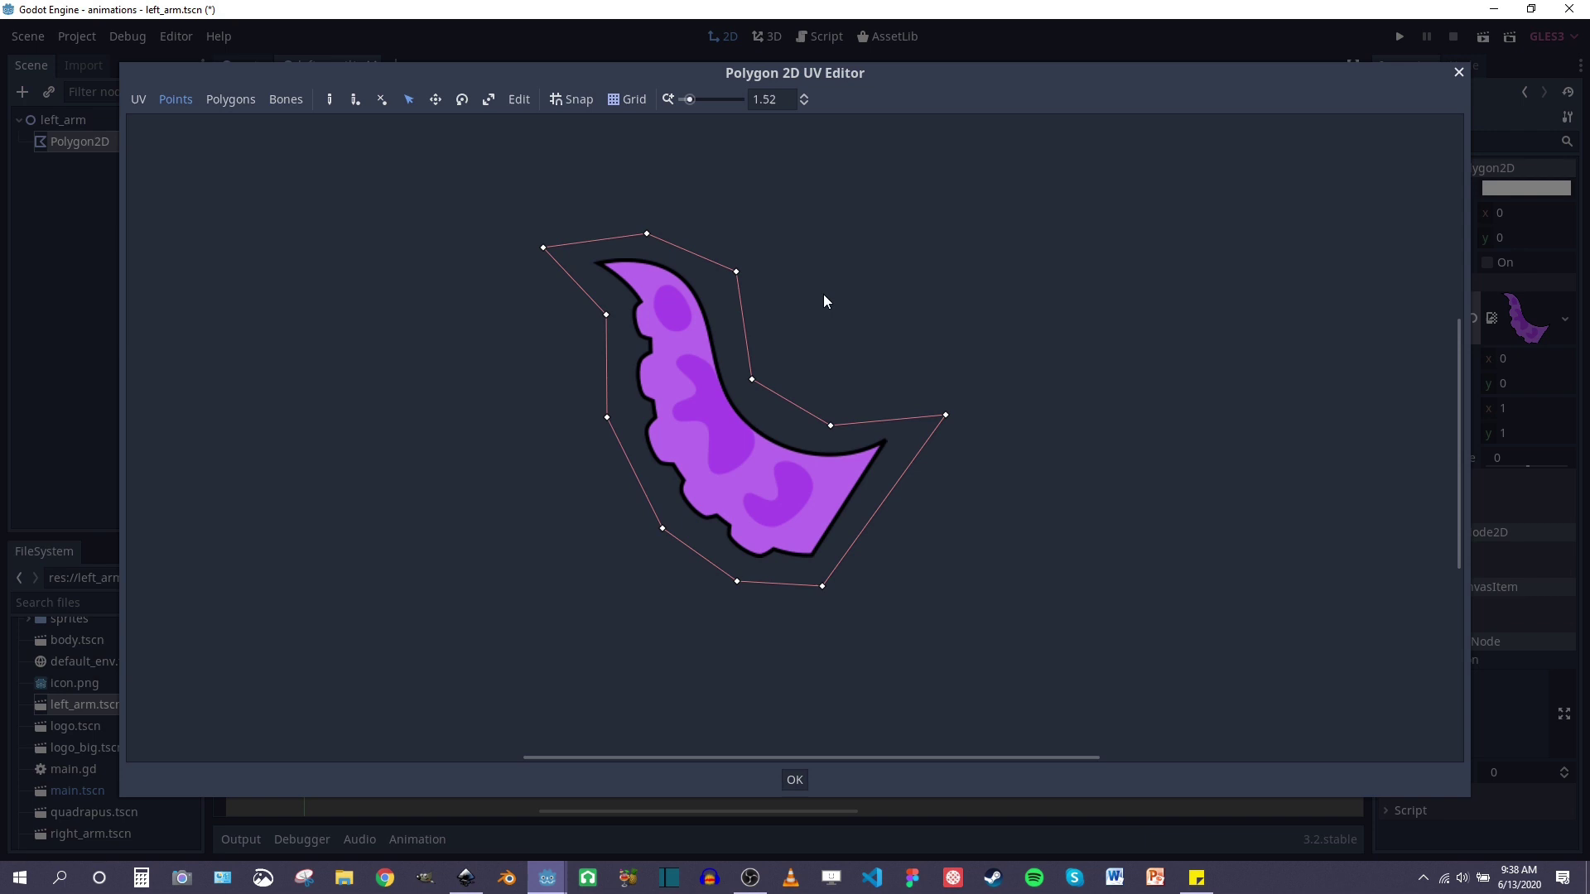
pyautogui.click(793, 781)
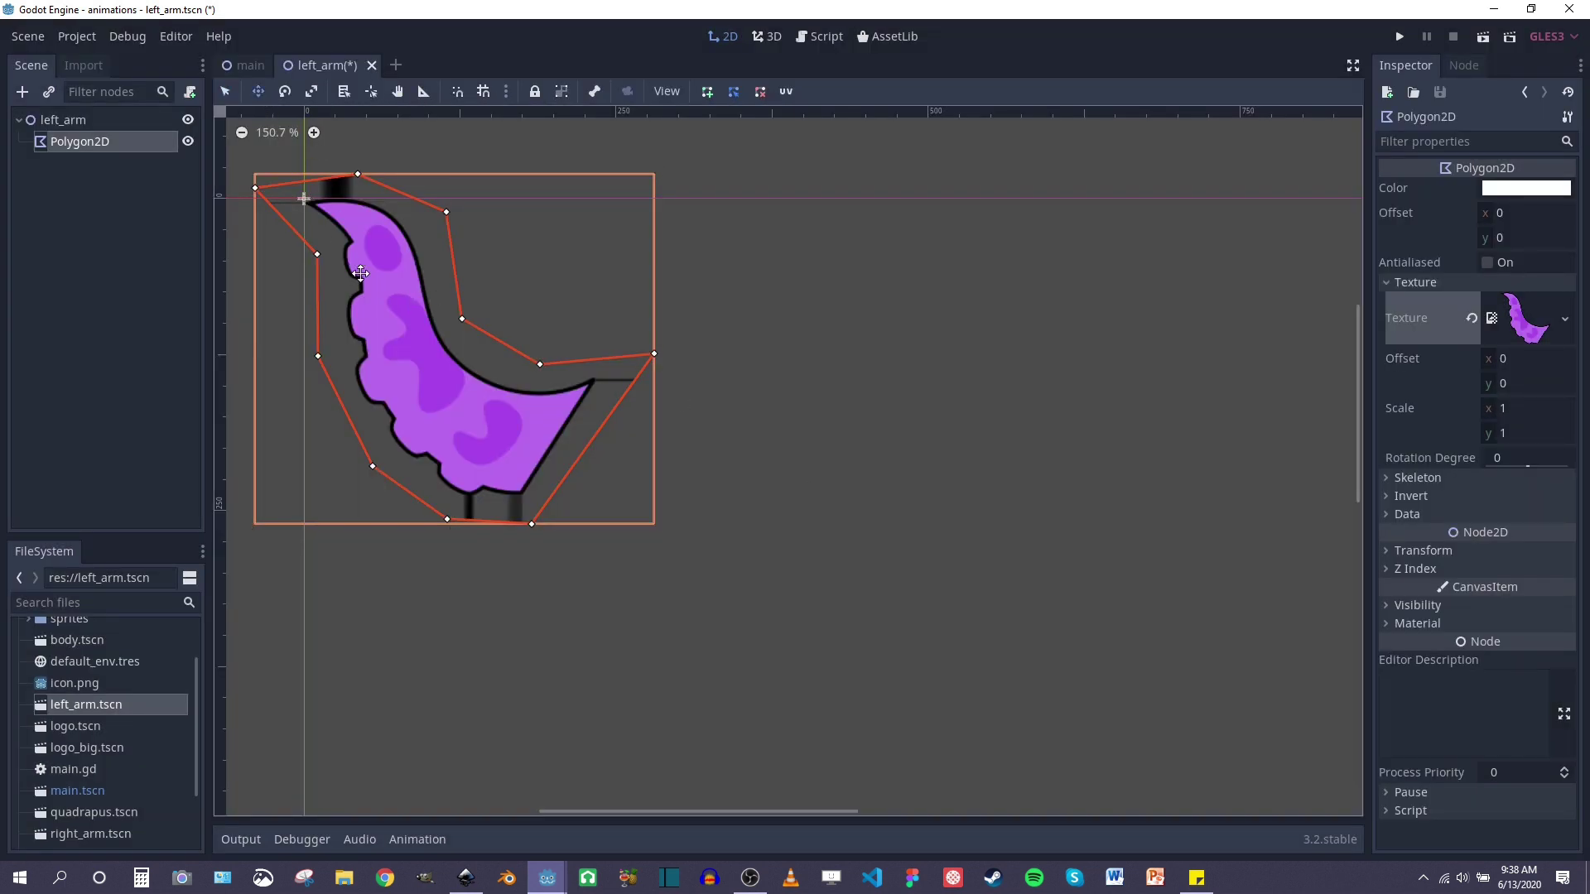
pyautogui.moveTo(388, 313); pyautogui.dragTo(672, 364, button='middle')
pyautogui.scroll(2, 530, 351)
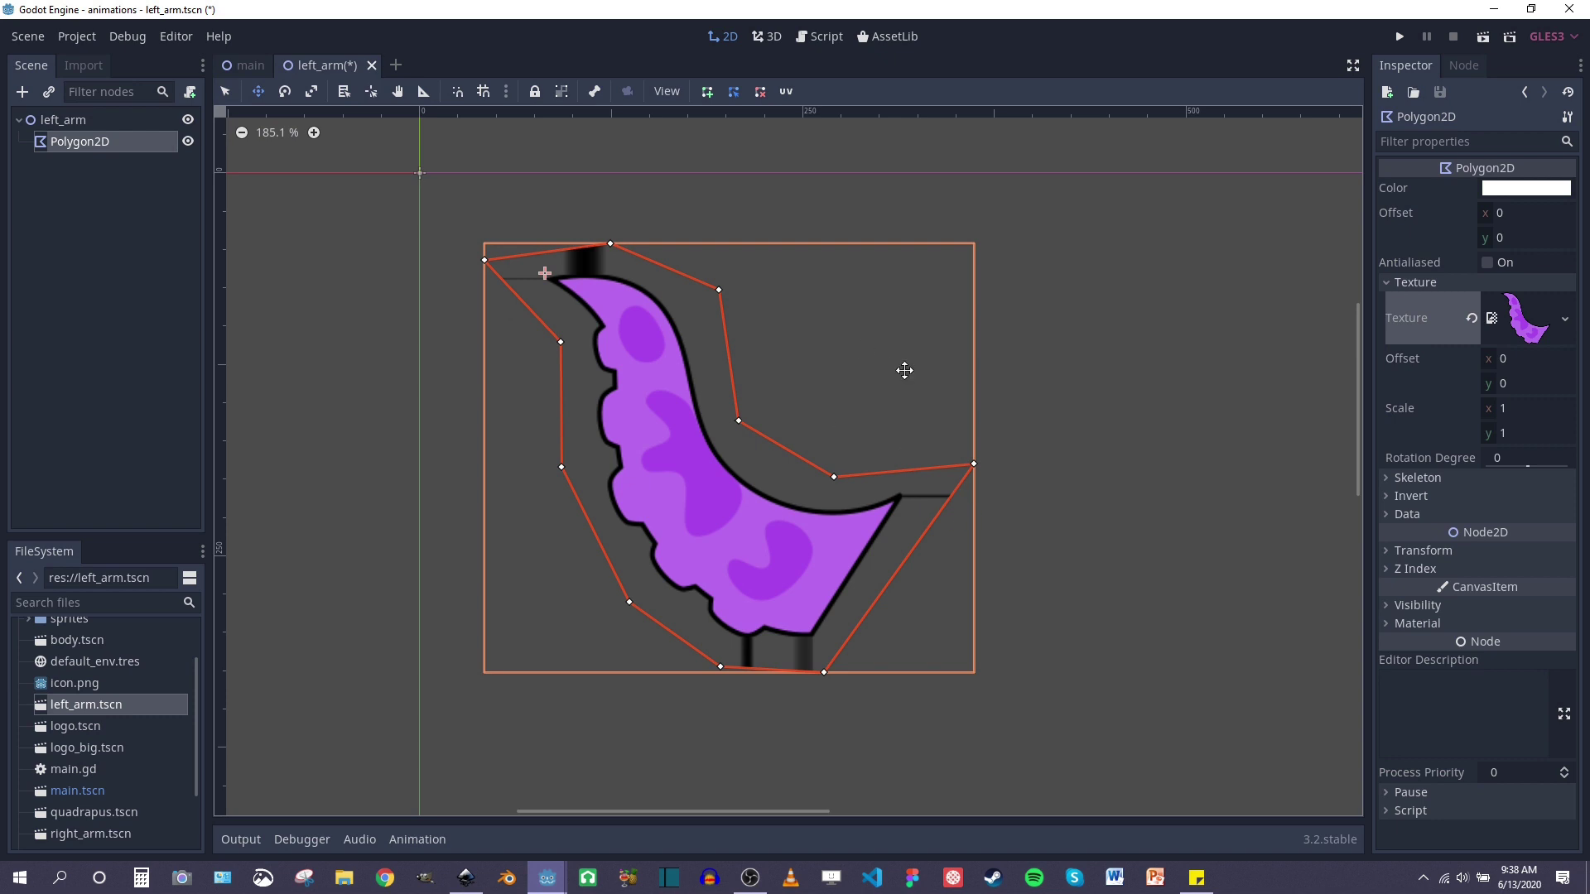
pyautogui.moveTo(906, 369); pyautogui.dragTo(799, 343, button='middle')
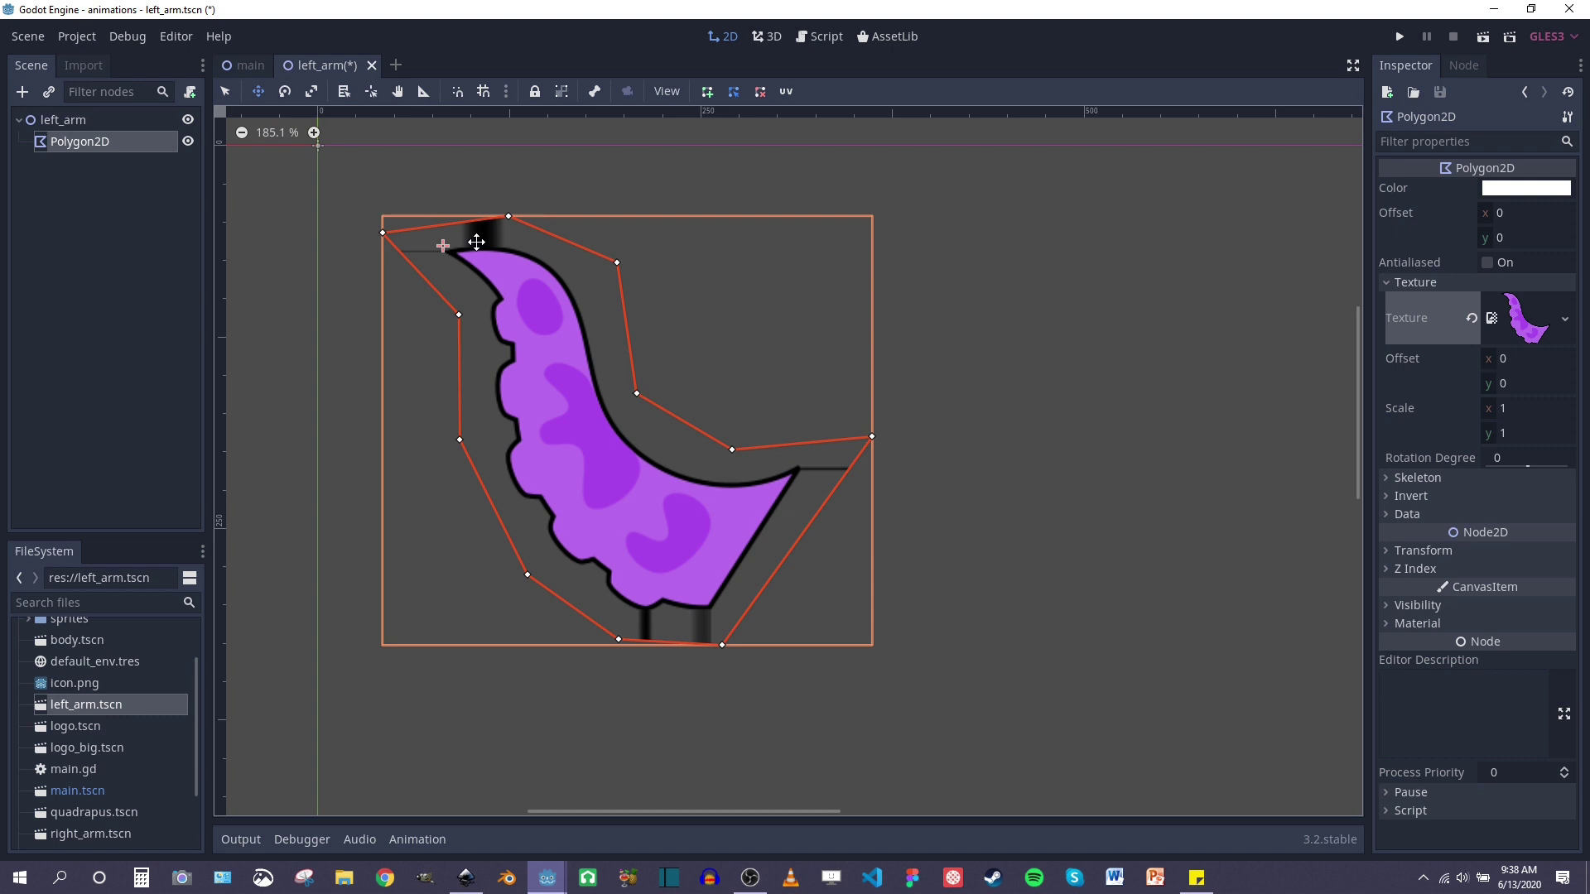
# Bring the tentacle artwork into view in Inkscape and select the whole 4-object group
pyautogui.click(466, 878)
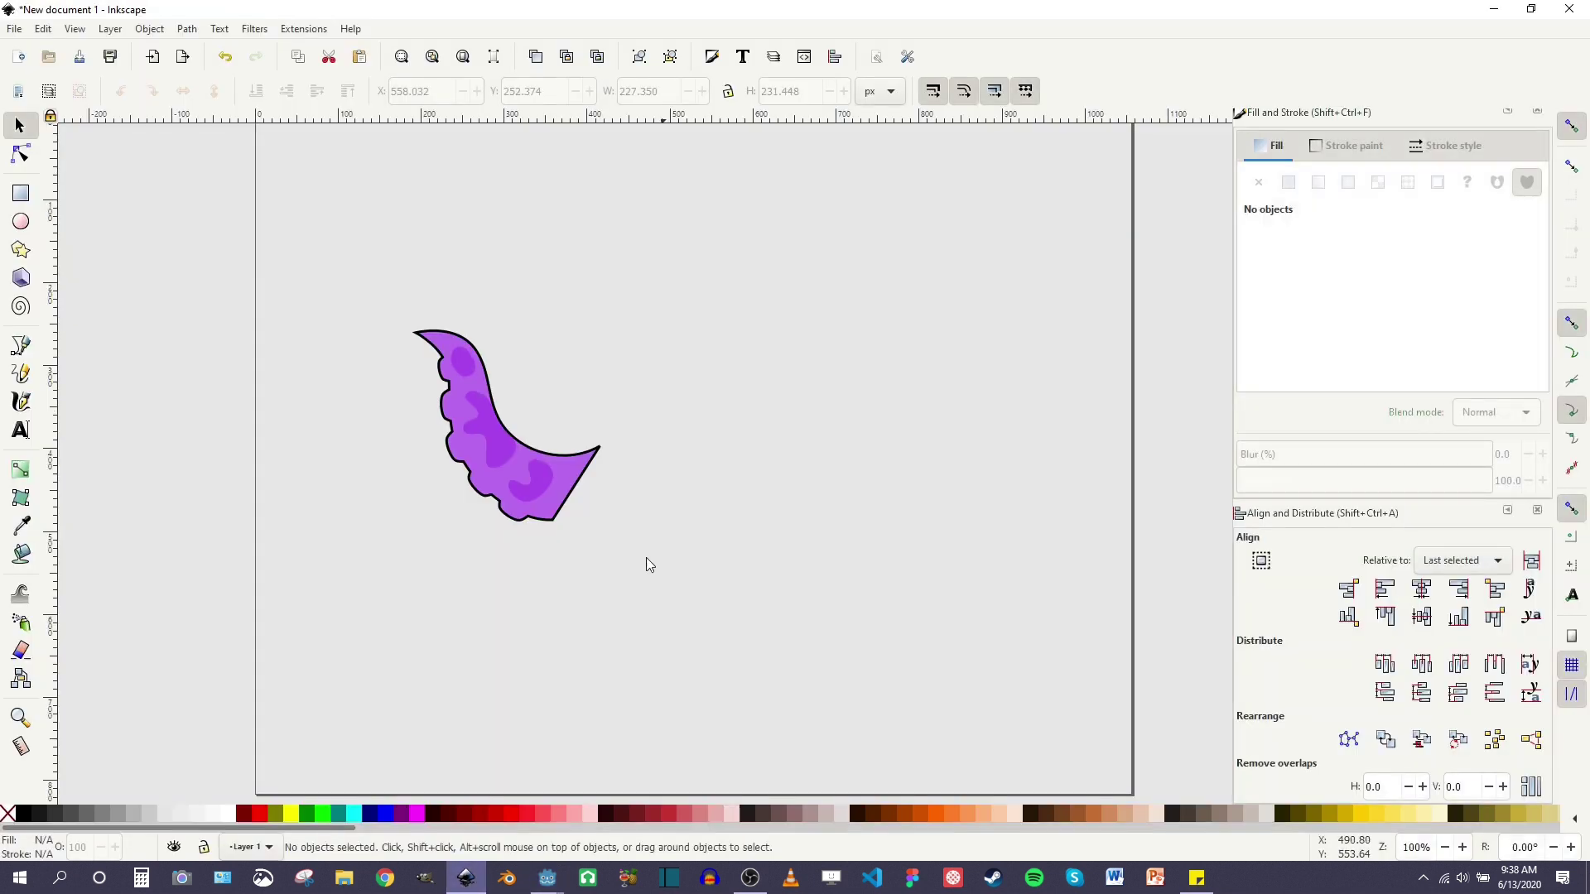
pyautogui.scroll(3, 340, 365)
pyautogui.hscroll(-4, 767, 249)
pyautogui.scroll(-2, 767, 249)
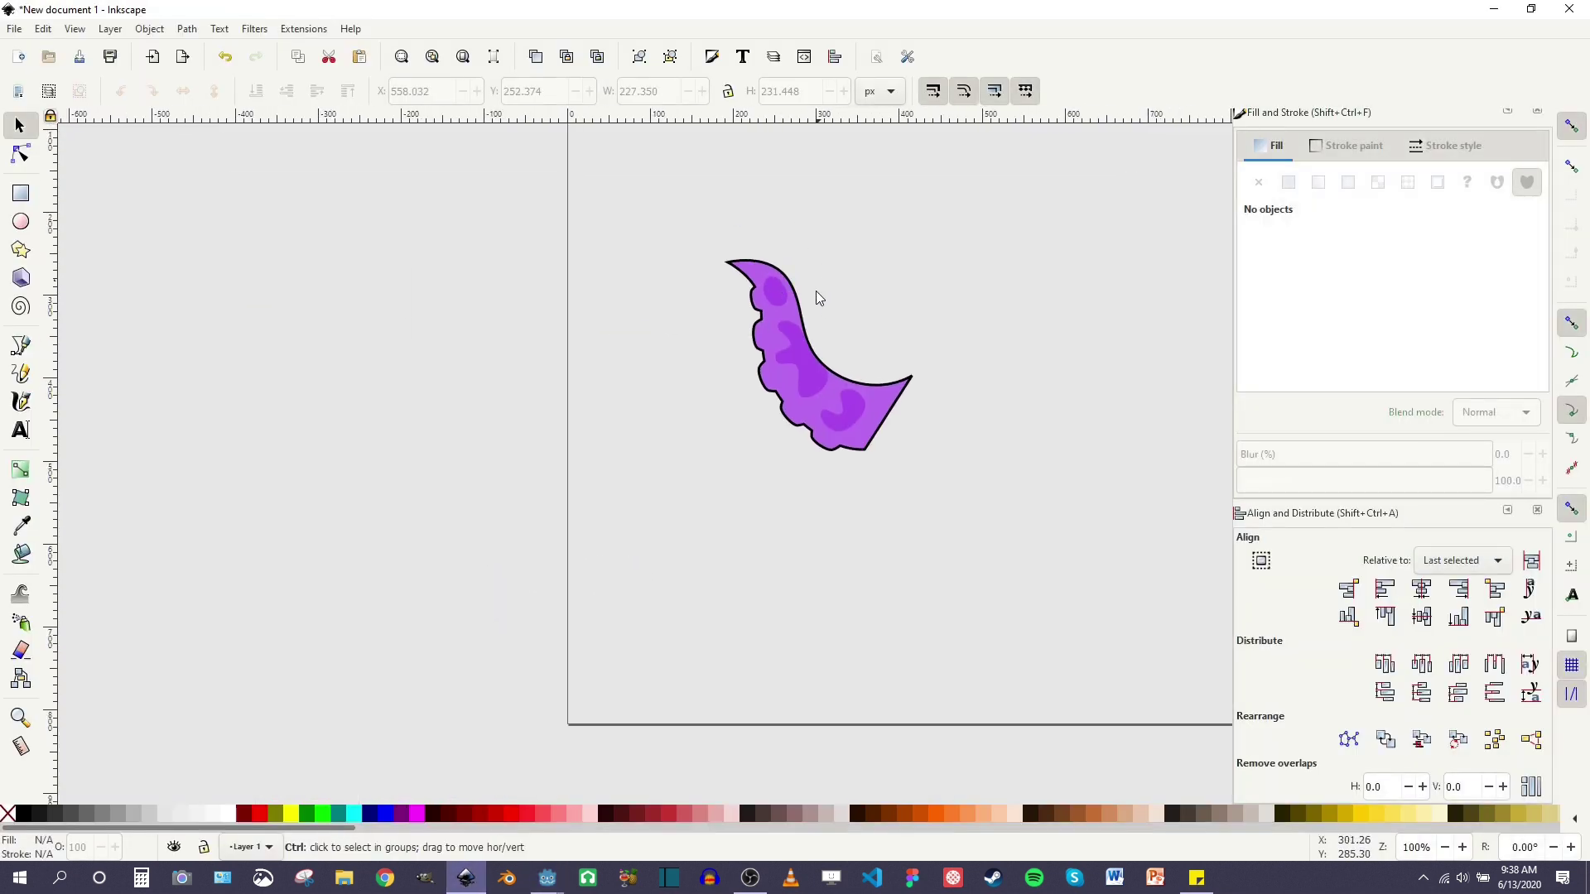
pyautogui.keyDown('ctrl'); pyautogui.scroll(4, 817, 290); pyautogui.keyUp('ctrl')
pyautogui.keyDown('ctrl'); pyautogui.scroll(-1, 902, 305); pyautogui.keyUp('ctrl')
pyautogui.moveTo(902, 305); pyautogui.dragTo(756, 334, button='middle')
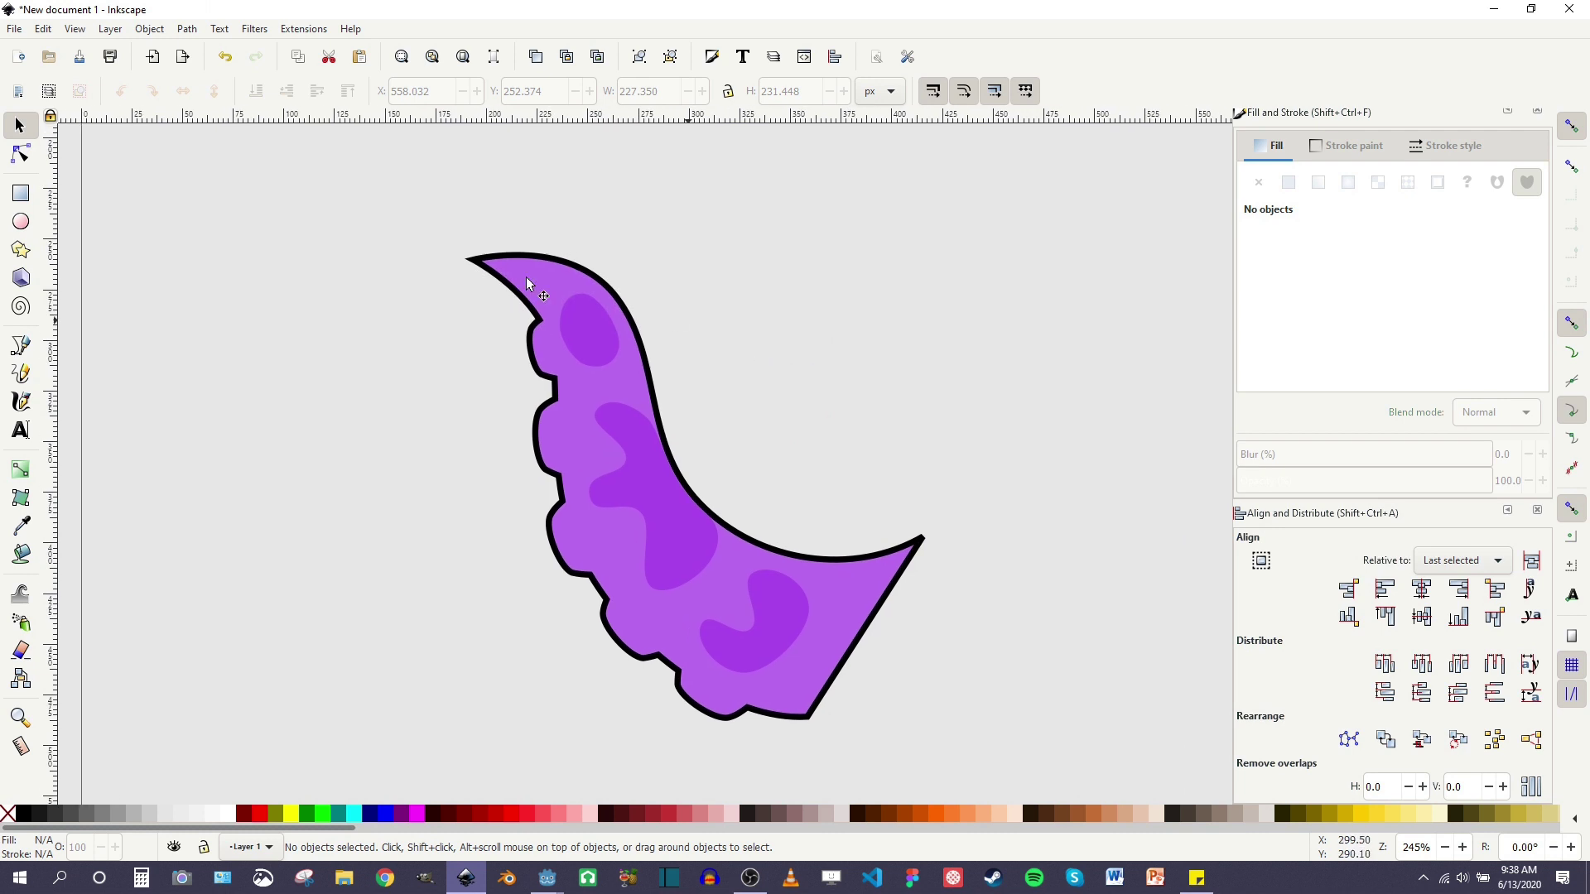
pyautogui.press('Tab')
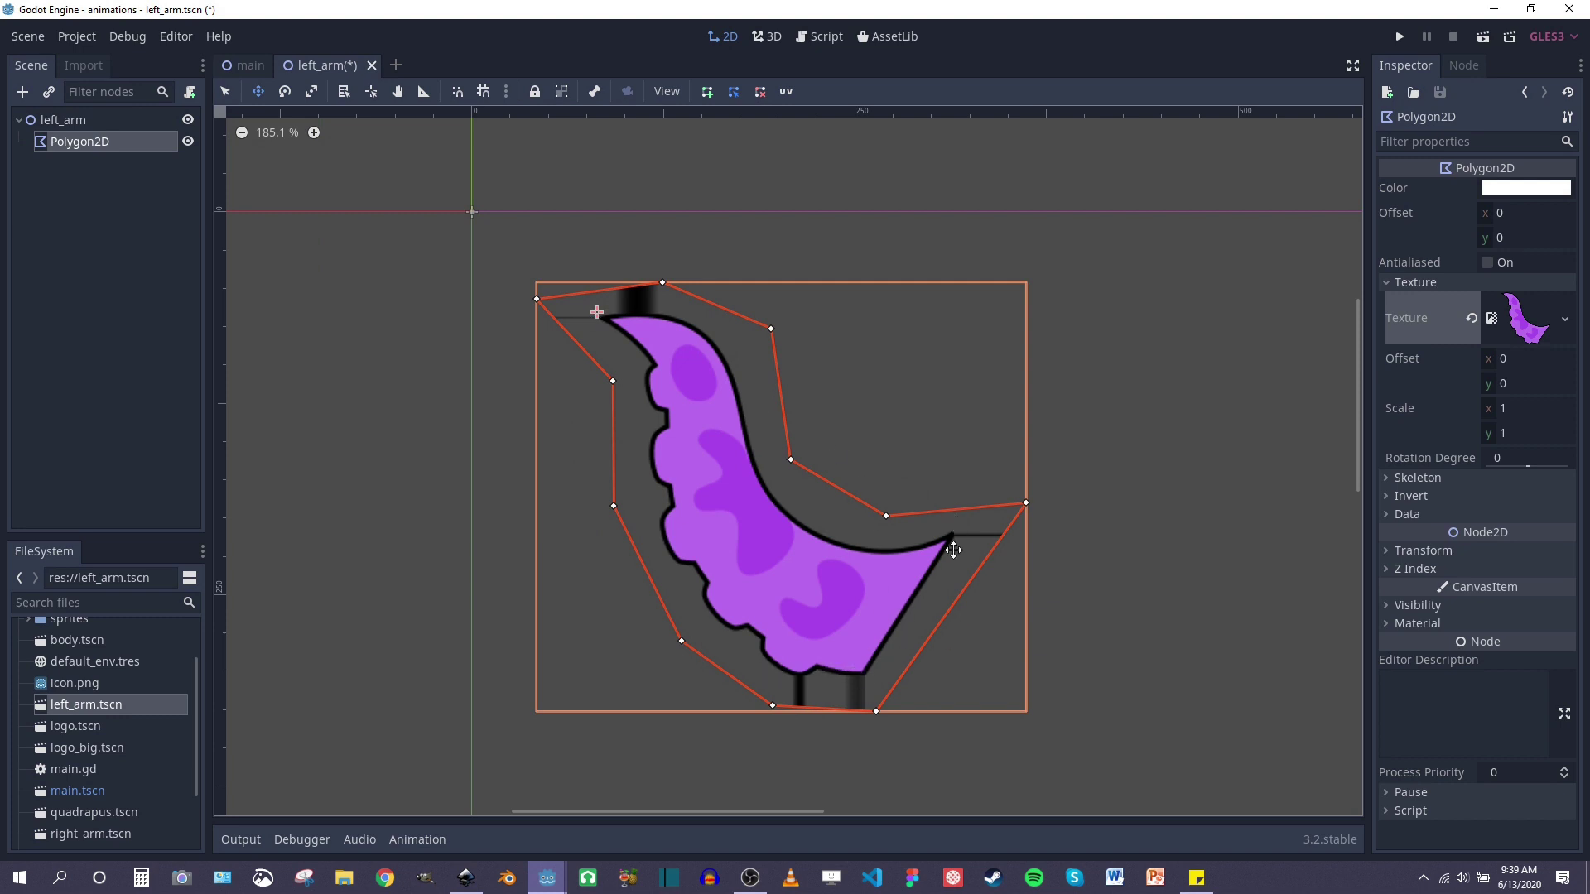
pyautogui.hotkey('alt', 'Tab')
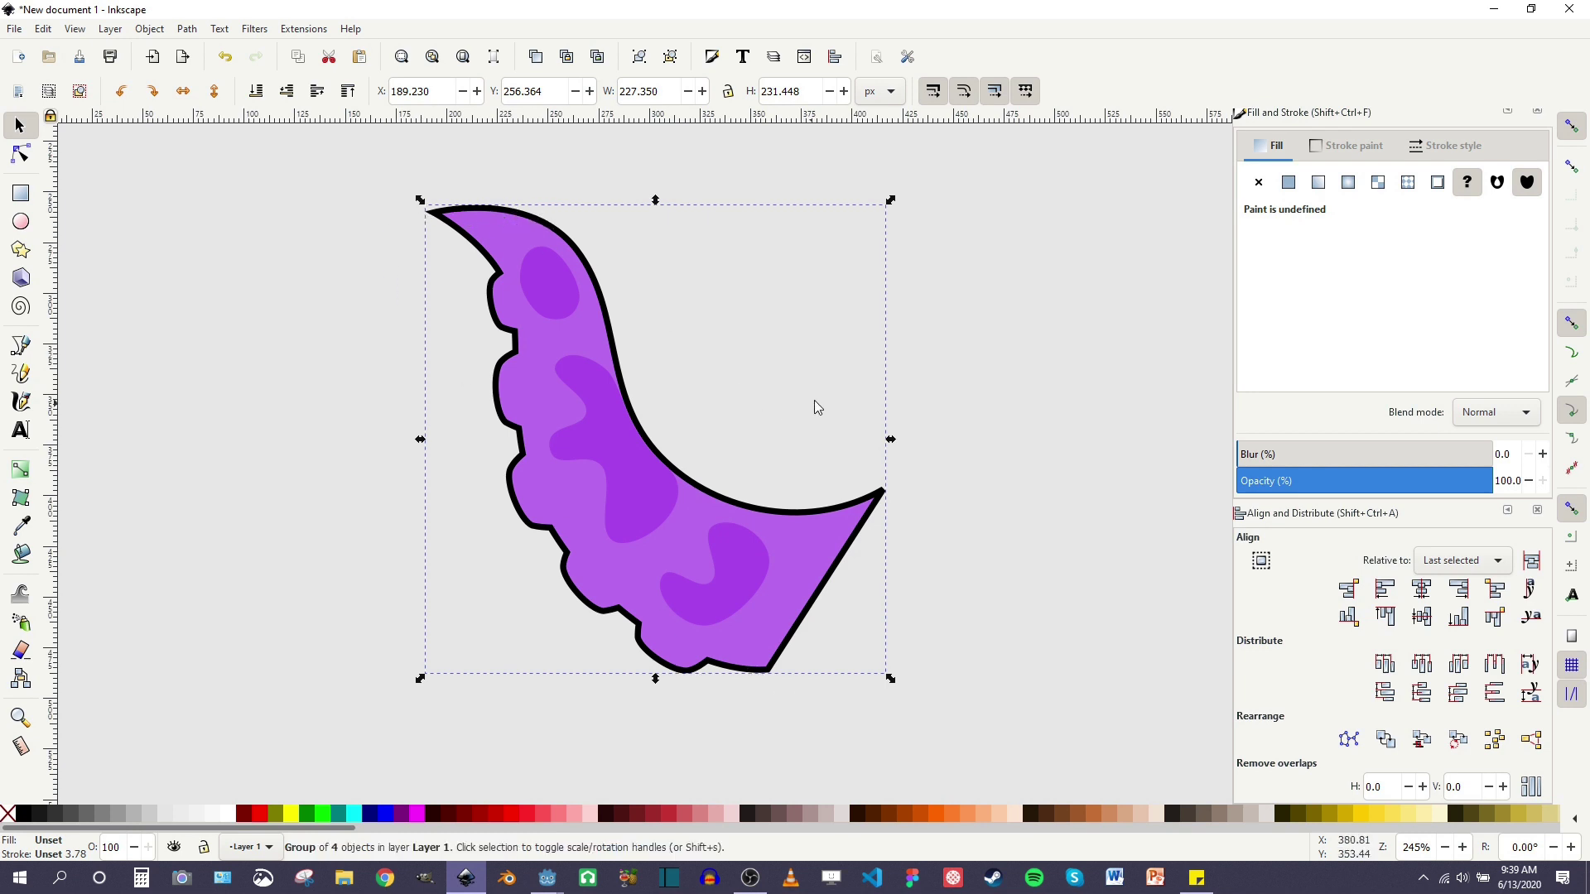
# Duplicate the tentacle group and move the copy right, level with the original, to X 533.346
pyautogui.keyDown('ctrl'); pyautogui.scroll(-2, 982, 415); pyautogui.keyUp('ctrl')
pyautogui.moveTo(983, 414); pyautogui.dragTo(764, 416, button='middle')
pyautogui.keyDown('ctrl'); pyautogui.scroll(1, 447, 486); pyautogui.keyUp('ctrl')
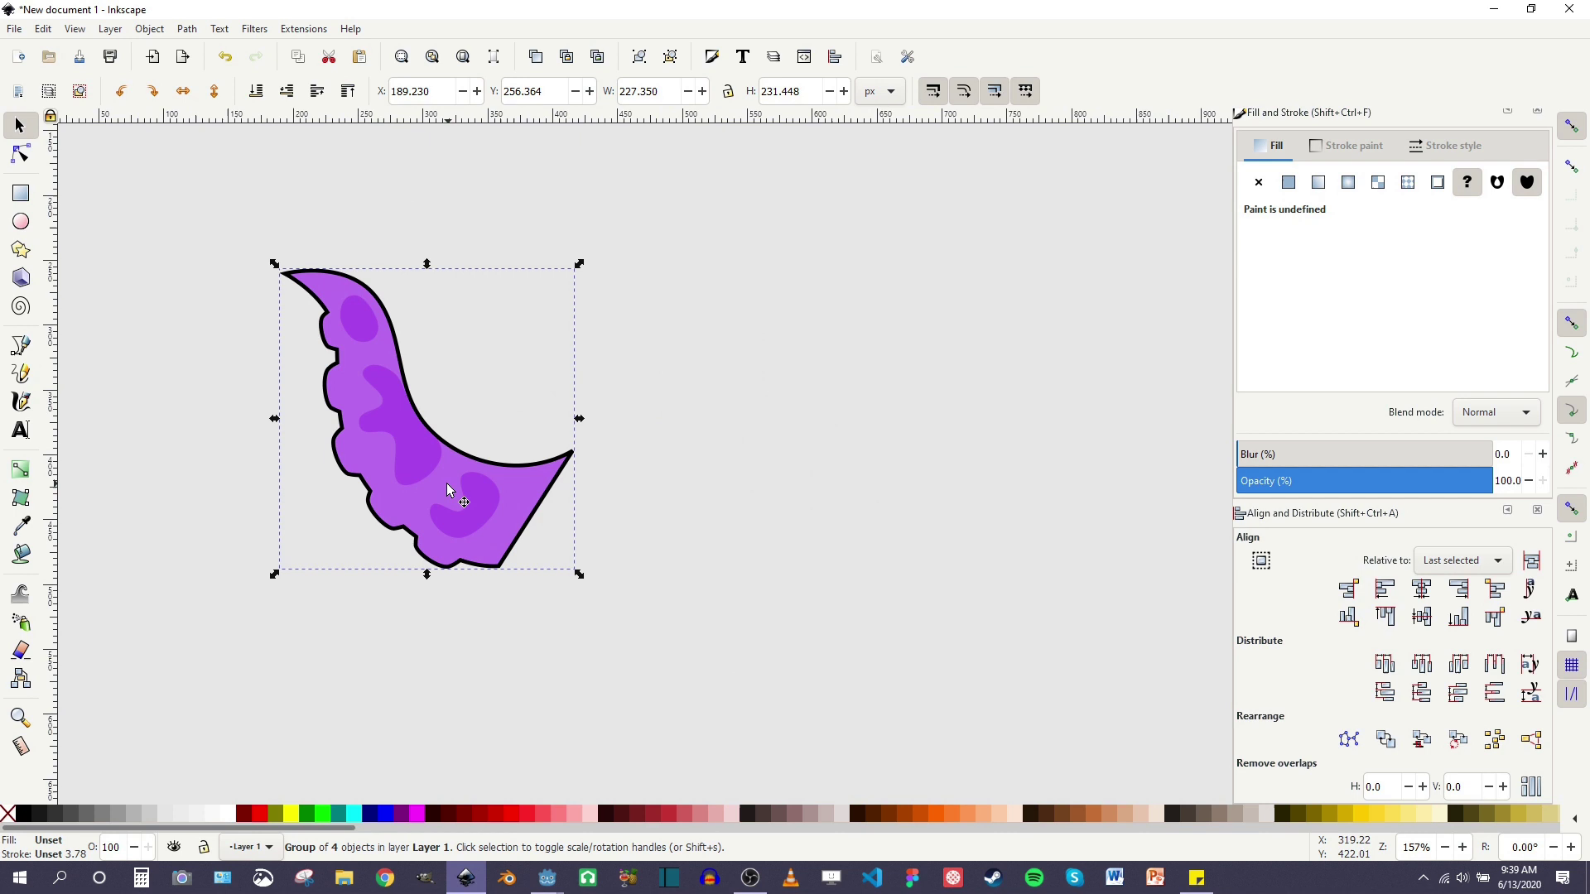
pyautogui.hotkey('ctrl', 'd')
pyautogui.keyDown('ctrl'); pyautogui.moveTo(473, 491); pyautogui.dragTo(918, 399); pyautogui.keyUp('ctrl')
pyautogui.press('`')
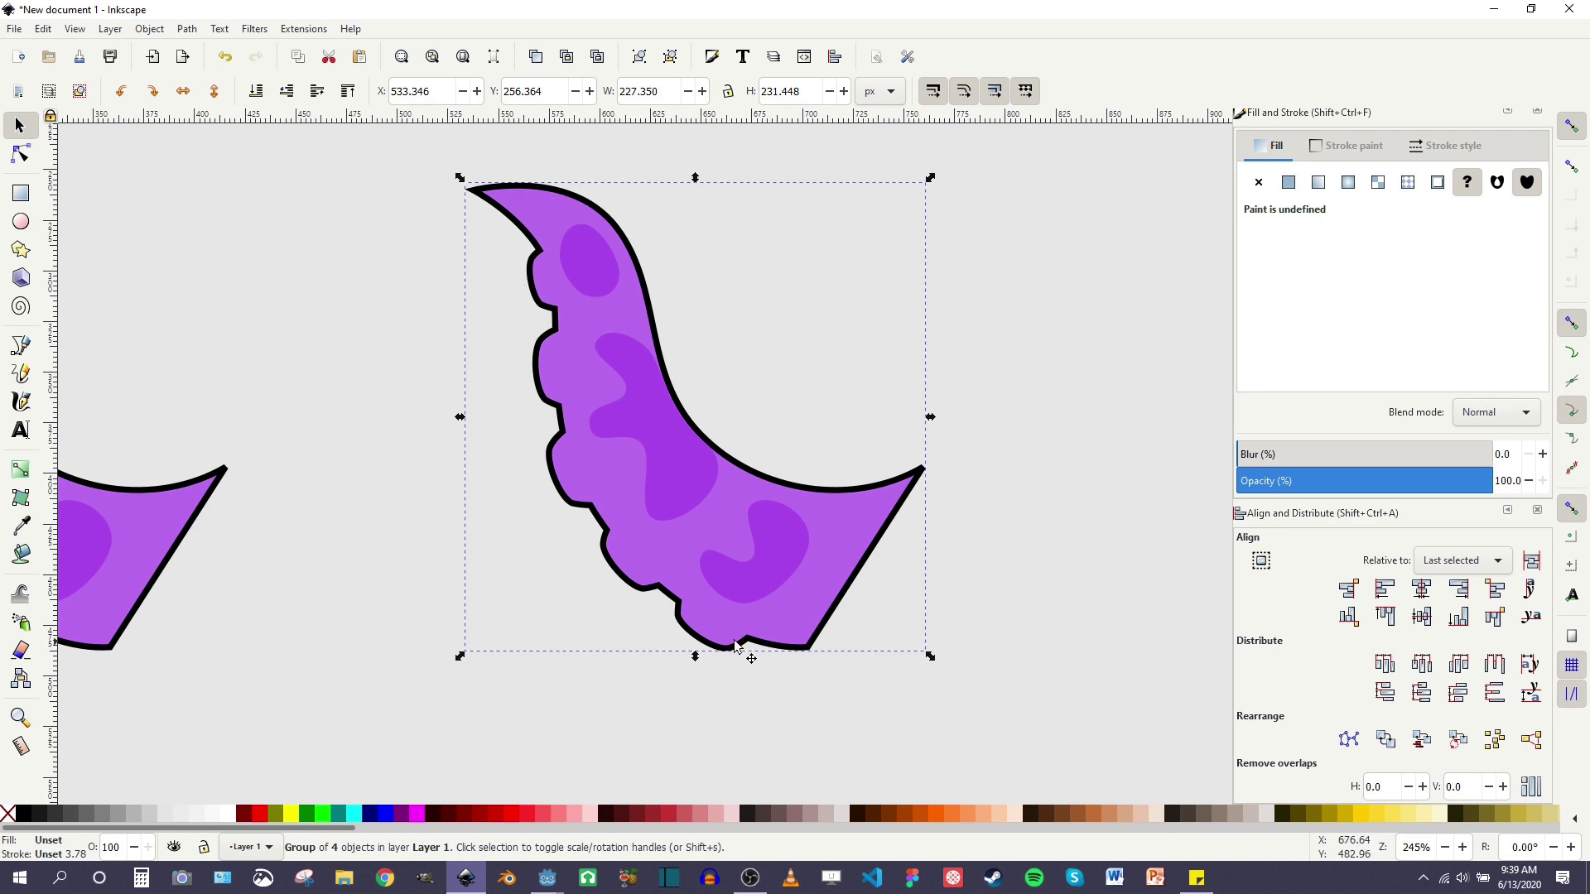
pyautogui.keyDown('ctrl'); pyautogui.scroll(-1, 666, 455); pyautogui.keyUp('ctrl')
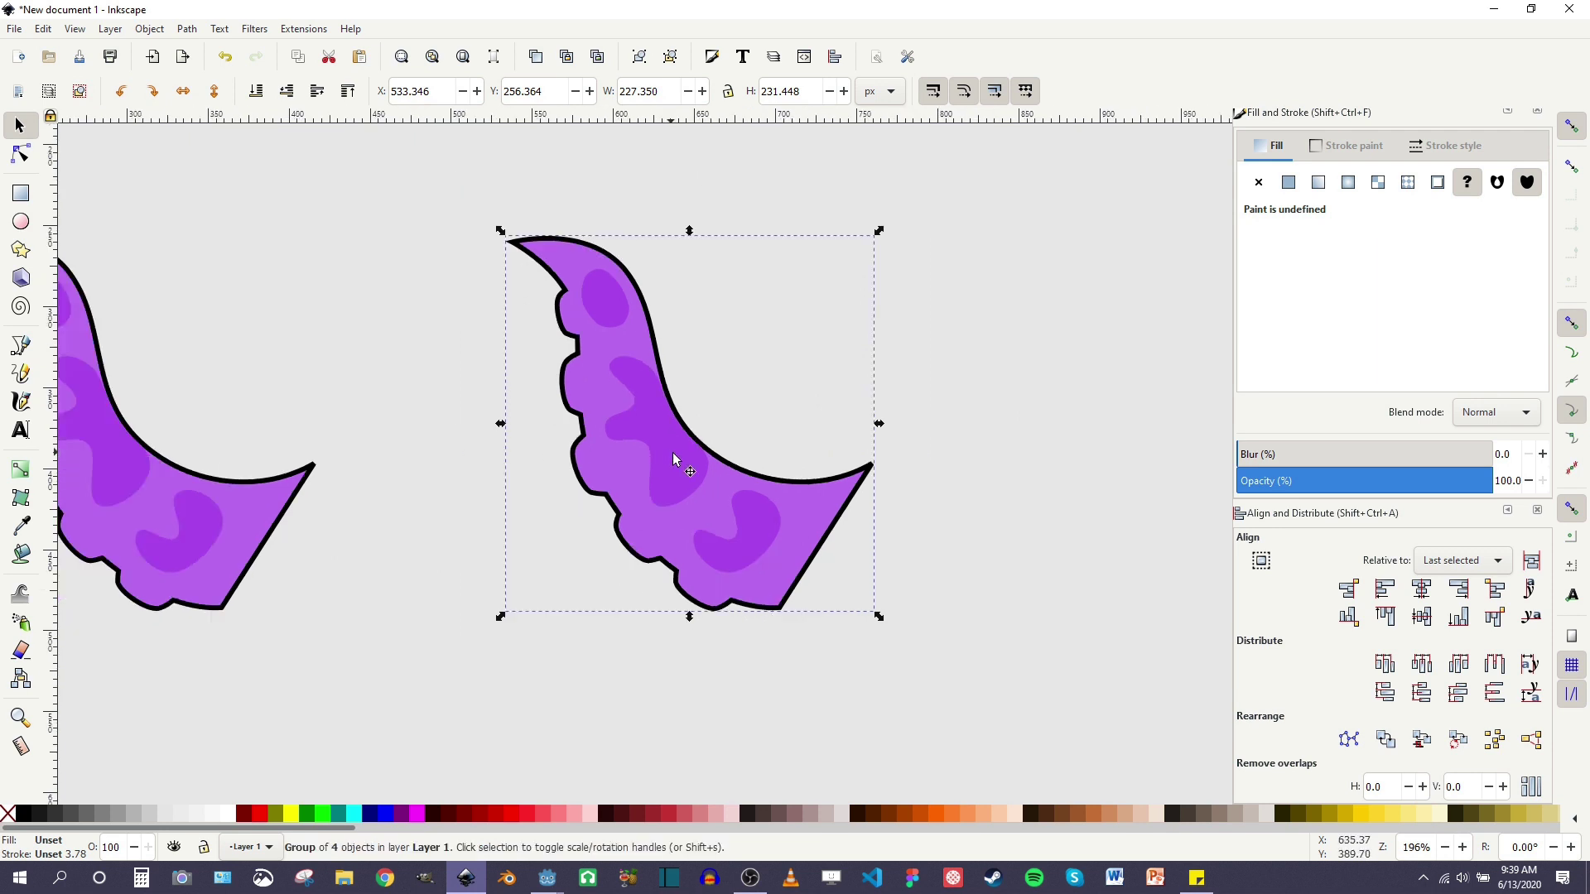
# Draw a rectangle around the copied tentacle, send it to the back and make it fully transparent
pyautogui.click(21, 192)
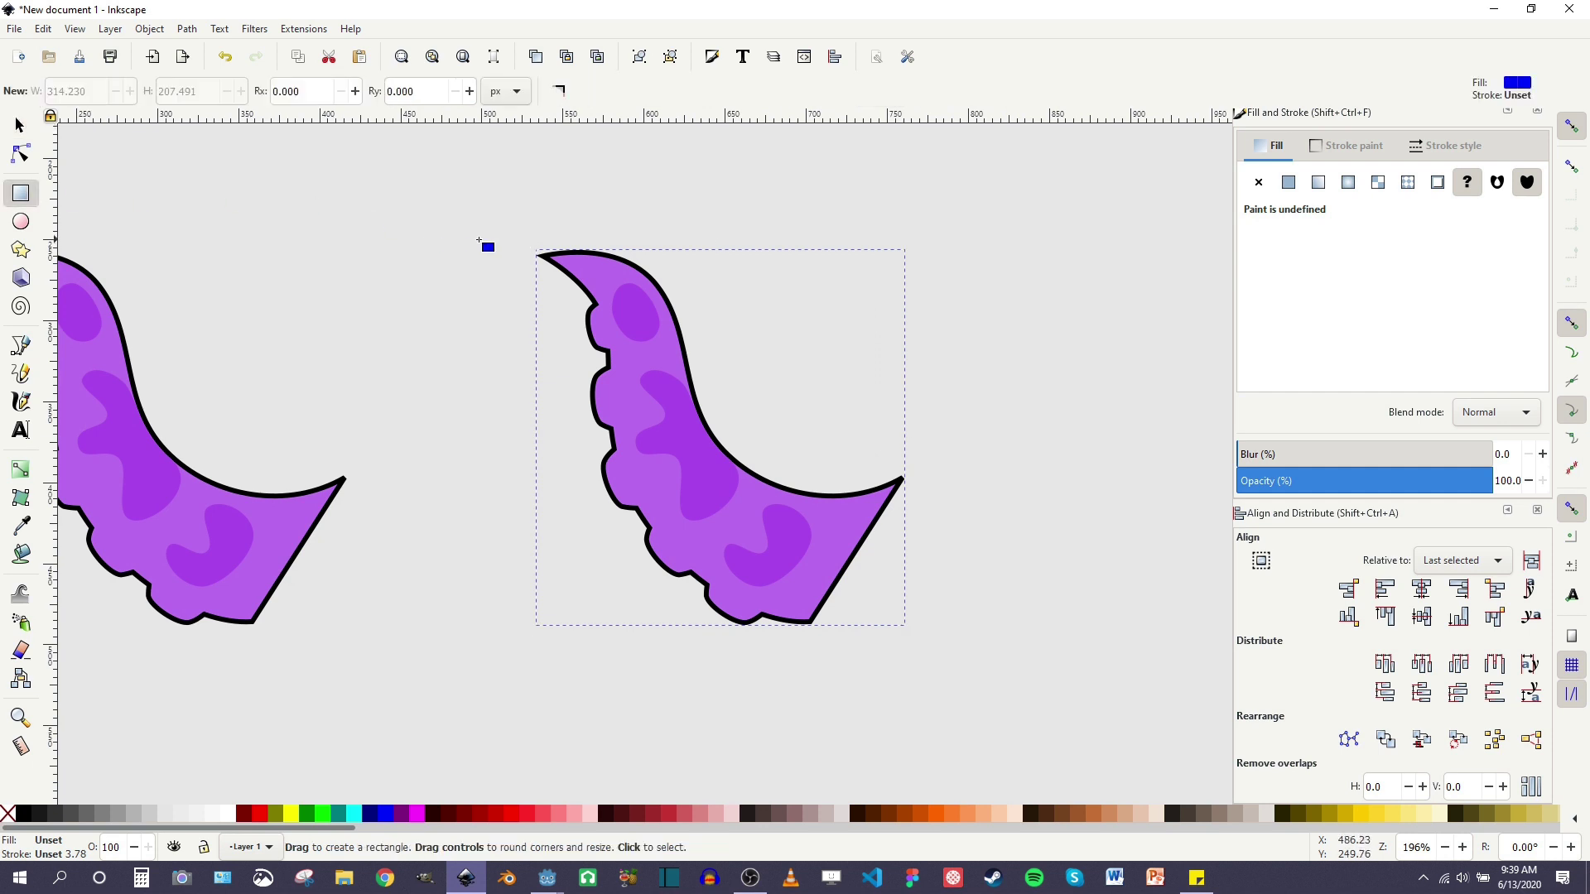
pyautogui.moveTo(502, 222); pyautogui.dragTo(940, 656)
pyautogui.press('s')
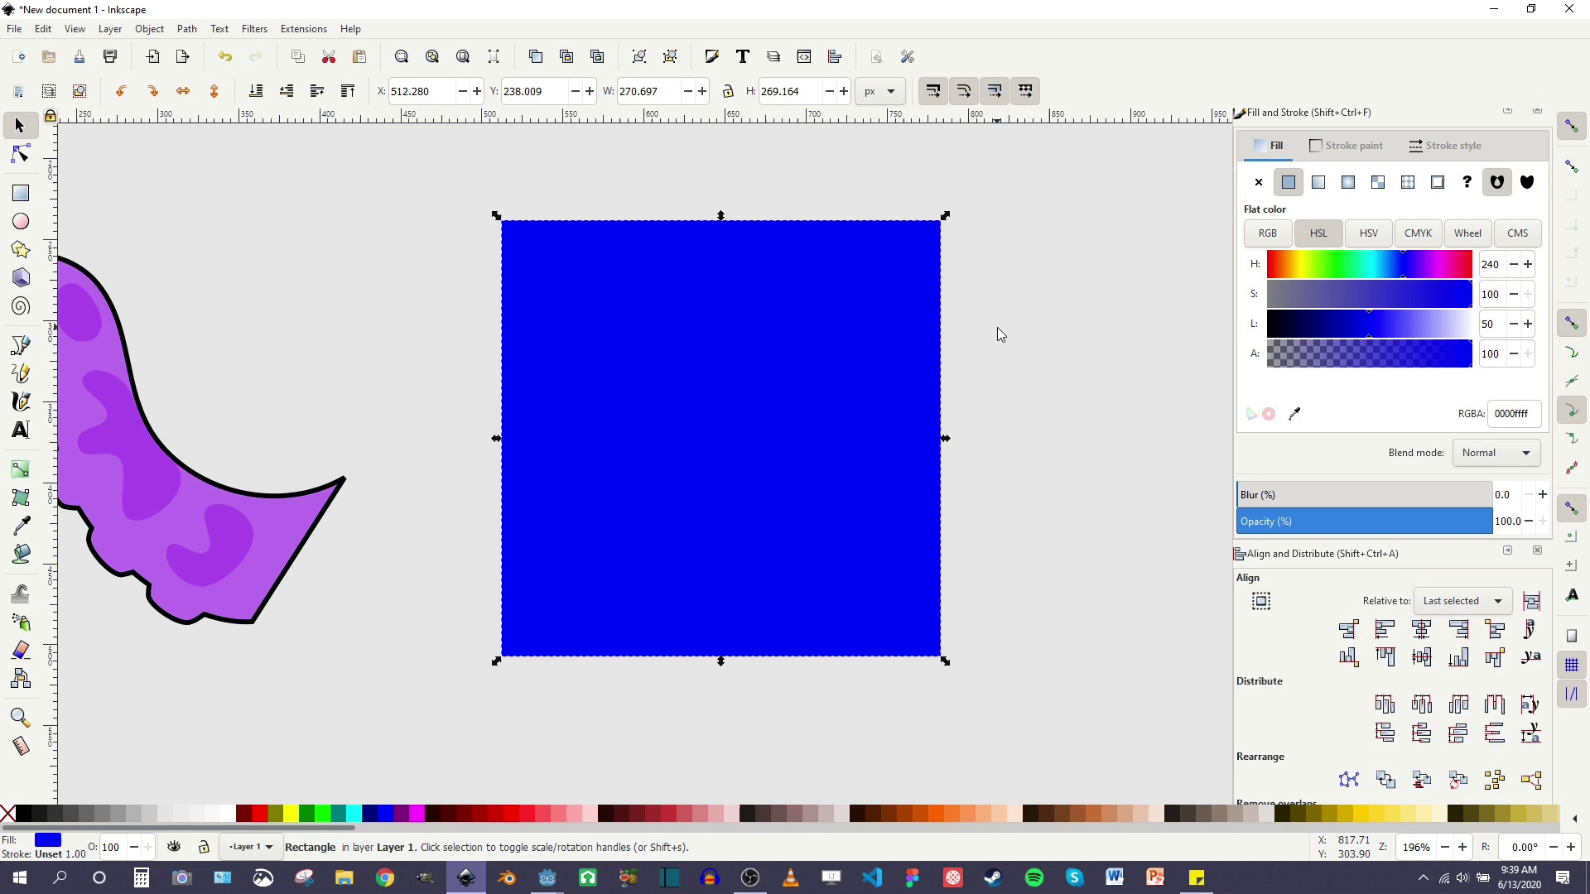
pyautogui.press('End')
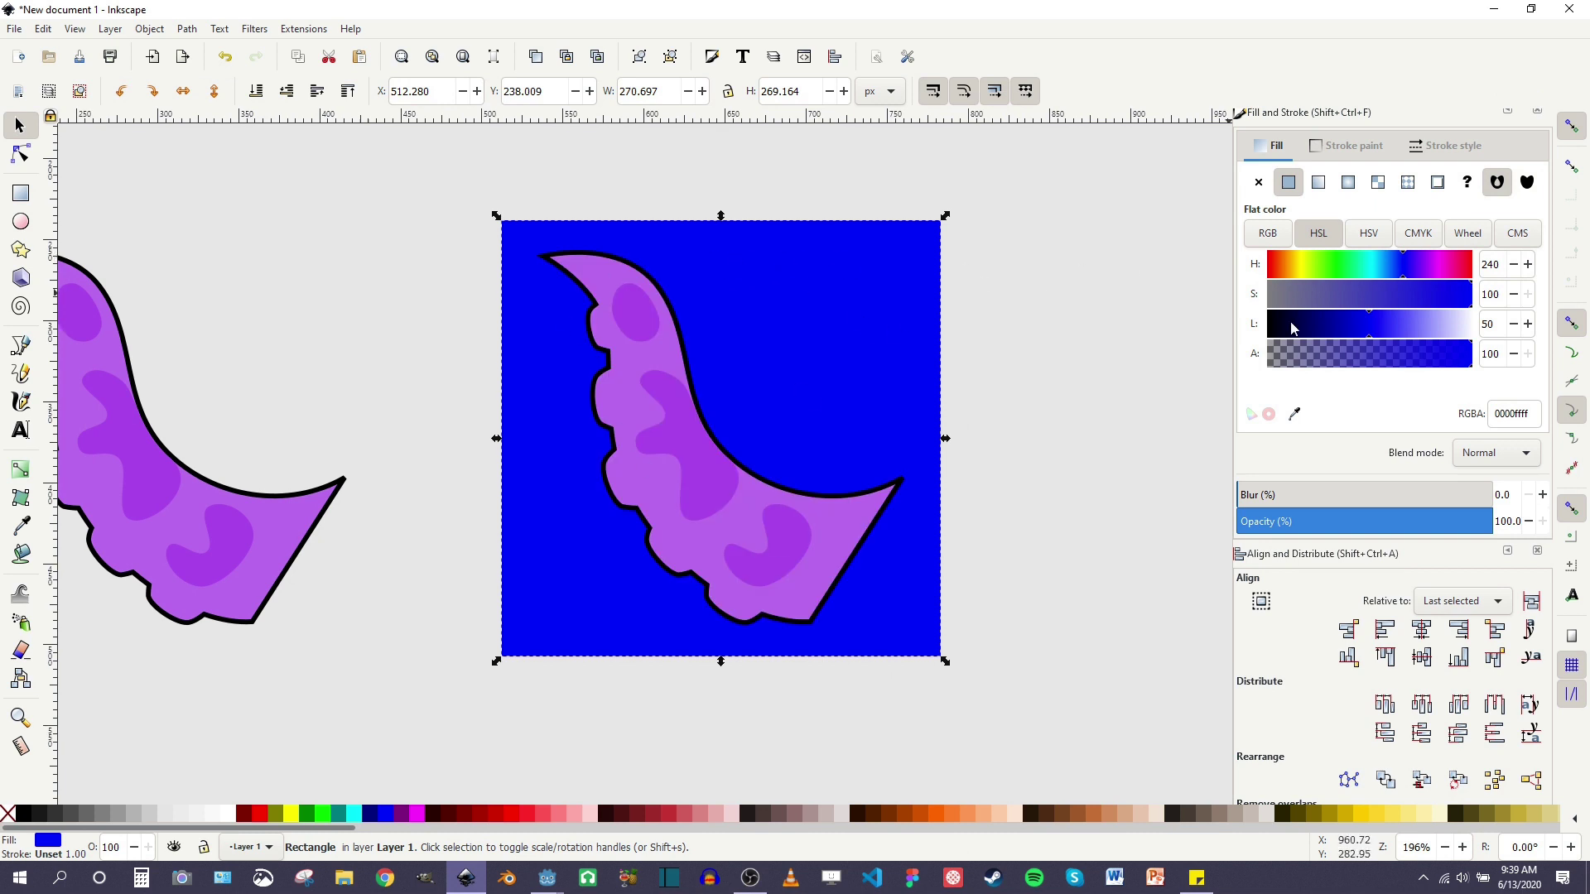
pyautogui.moveTo(1434, 355); pyautogui.dragTo(1226, 356)
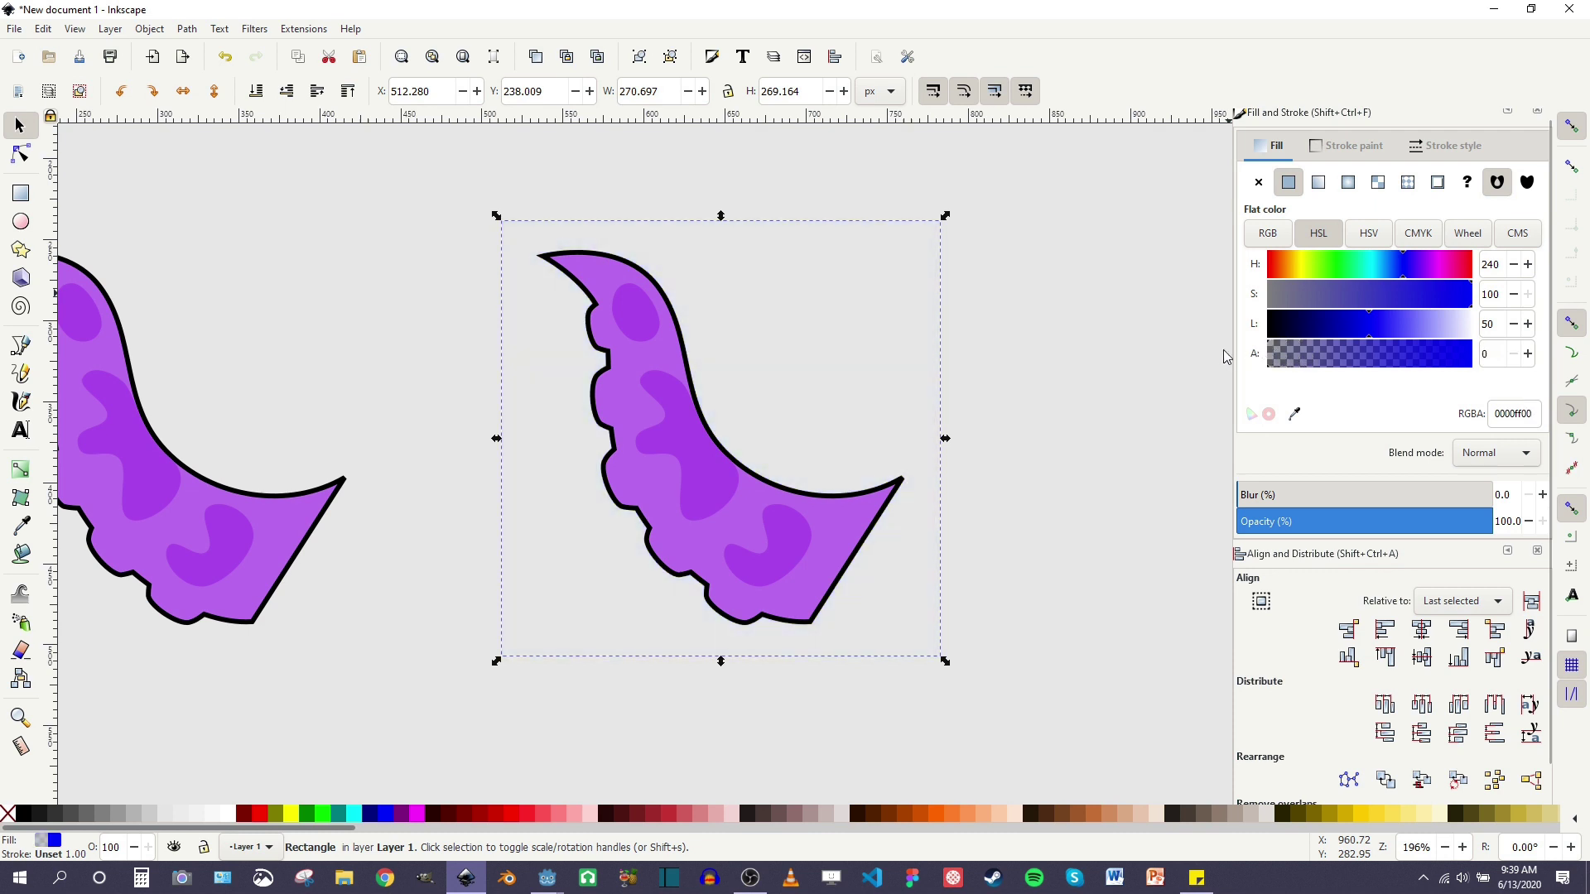
# Group the transparent rectangle with the tentacle copy and reselect the padded group
pyautogui.moveTo(402, 172); pyautogui.dragTo(1009, 726)
pyautogui.hotkey('ctrl', 'g')
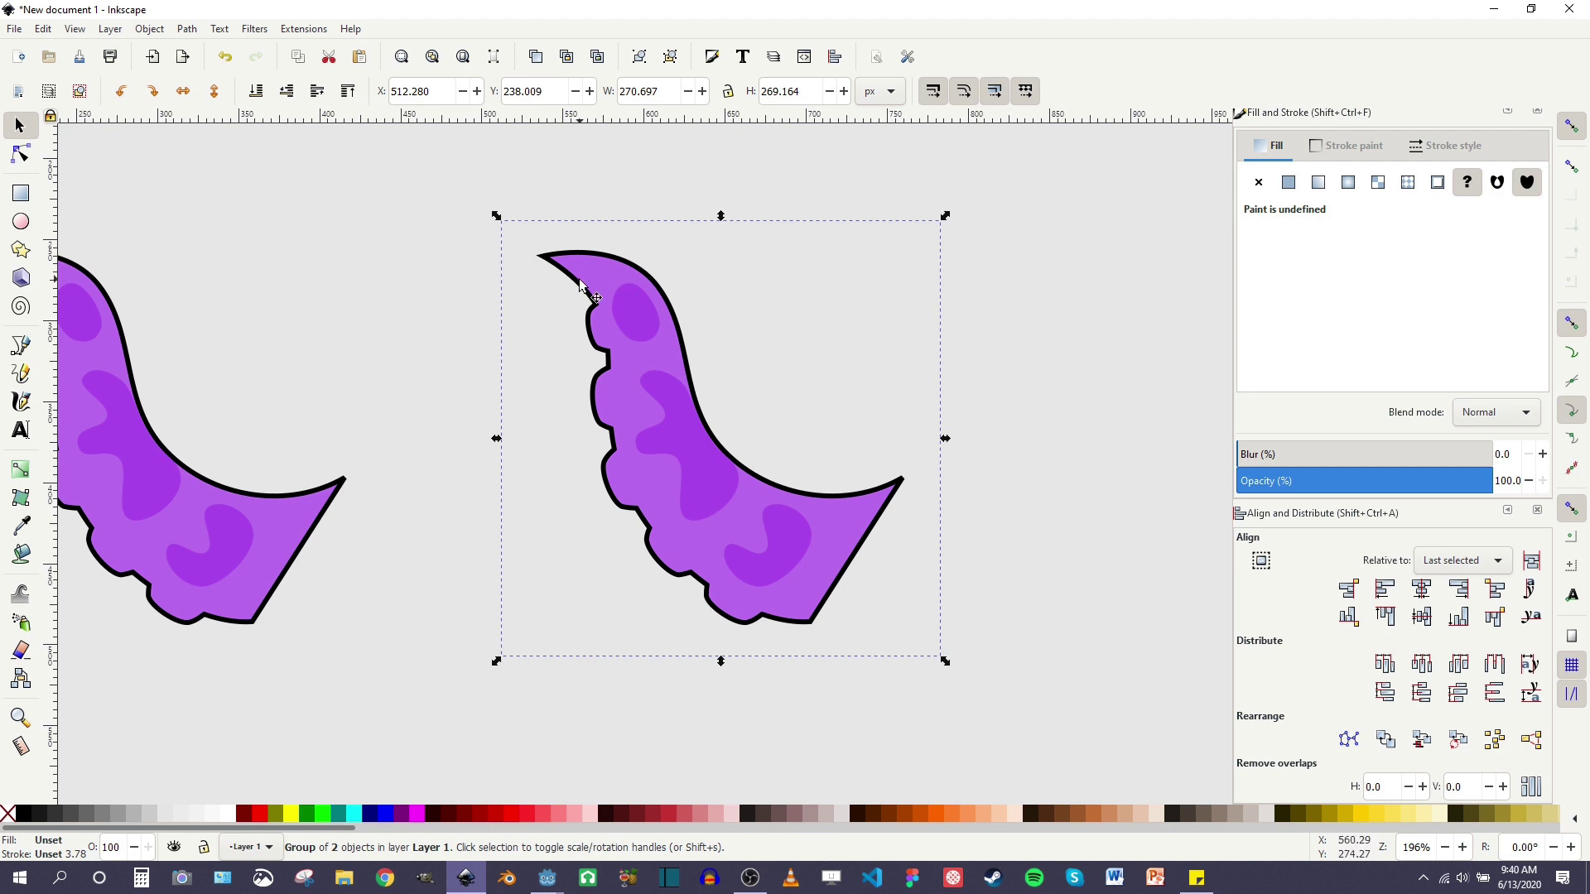
pyautogui.moveTo(626, 335); pyautogui.dragTo(837, 350, button='middle')
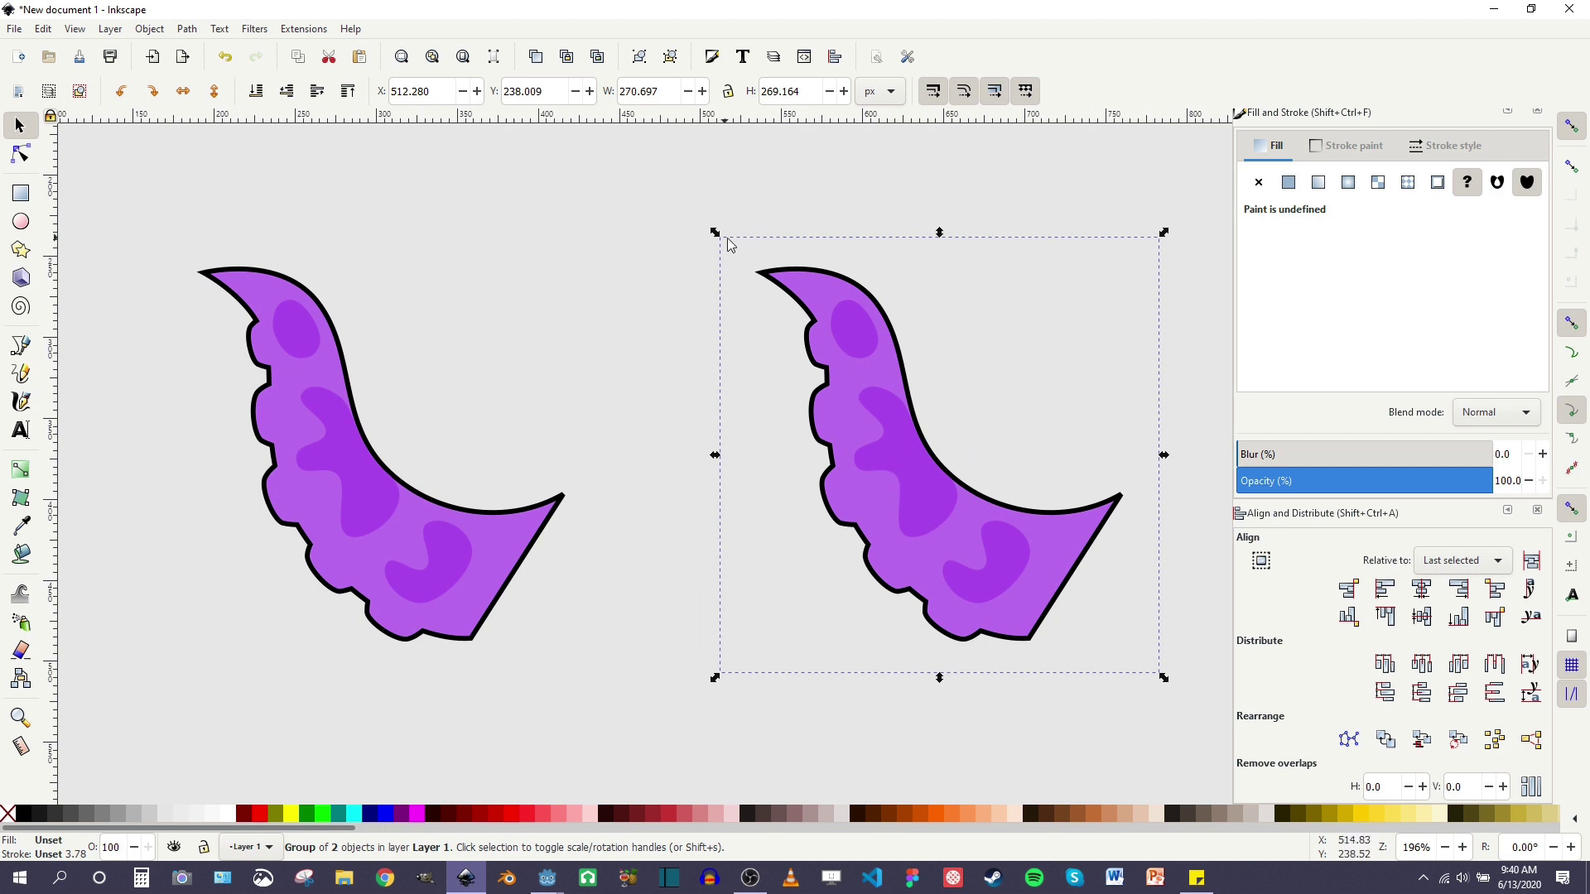
pyautogui.click(298, 355)
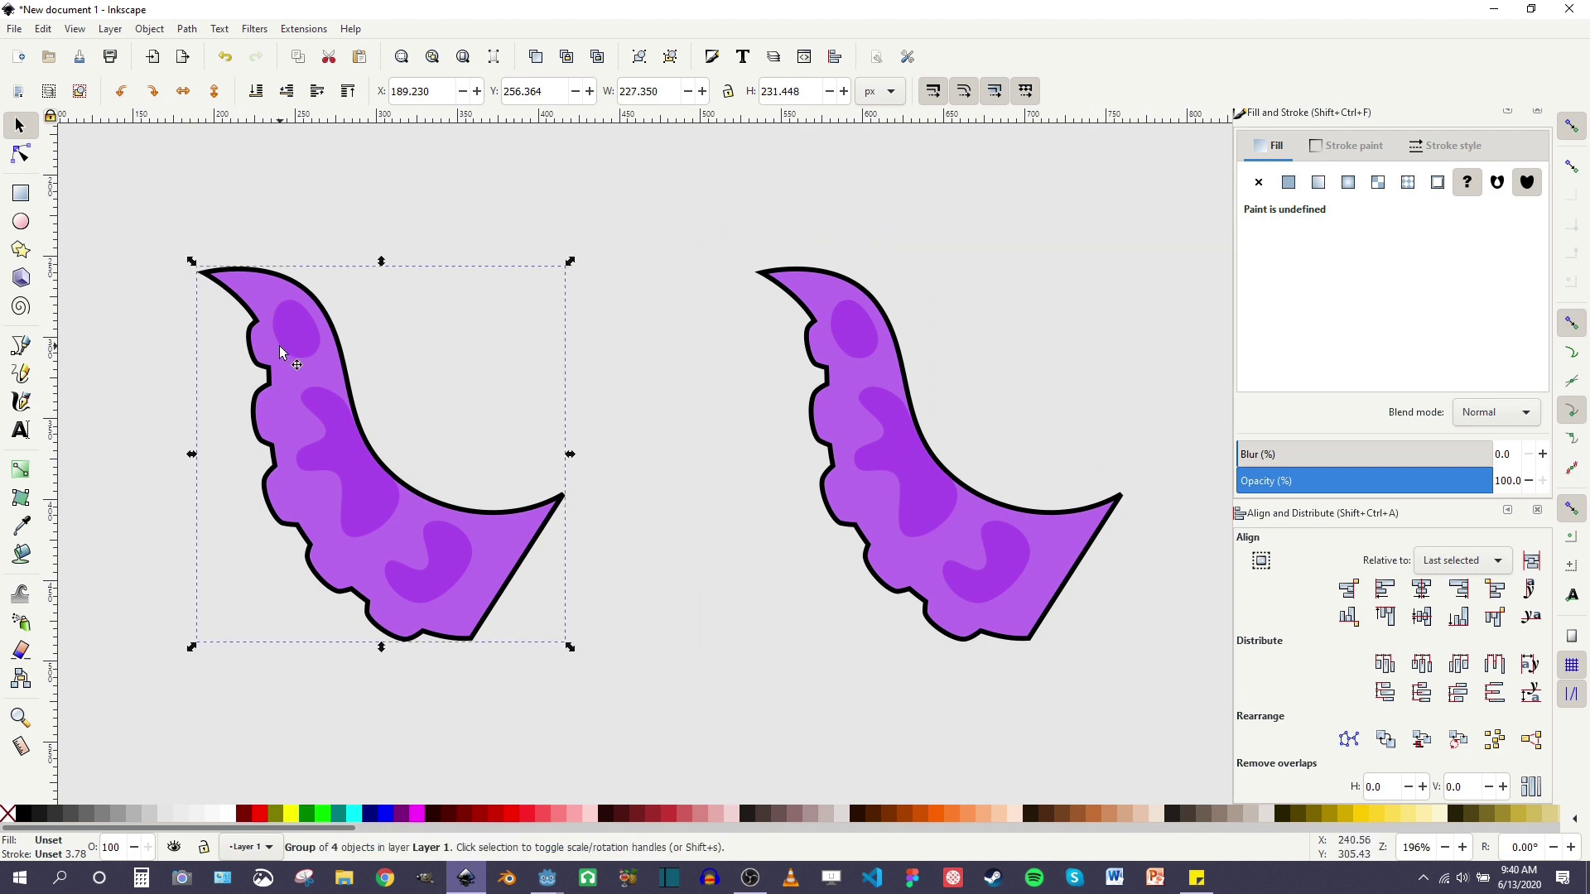
pyautogui.click(832, 327)
pyautogui.keyDown('shift'); pyautogui.hscroll(2, 926, 419); pyautogui.keyUp('shift')
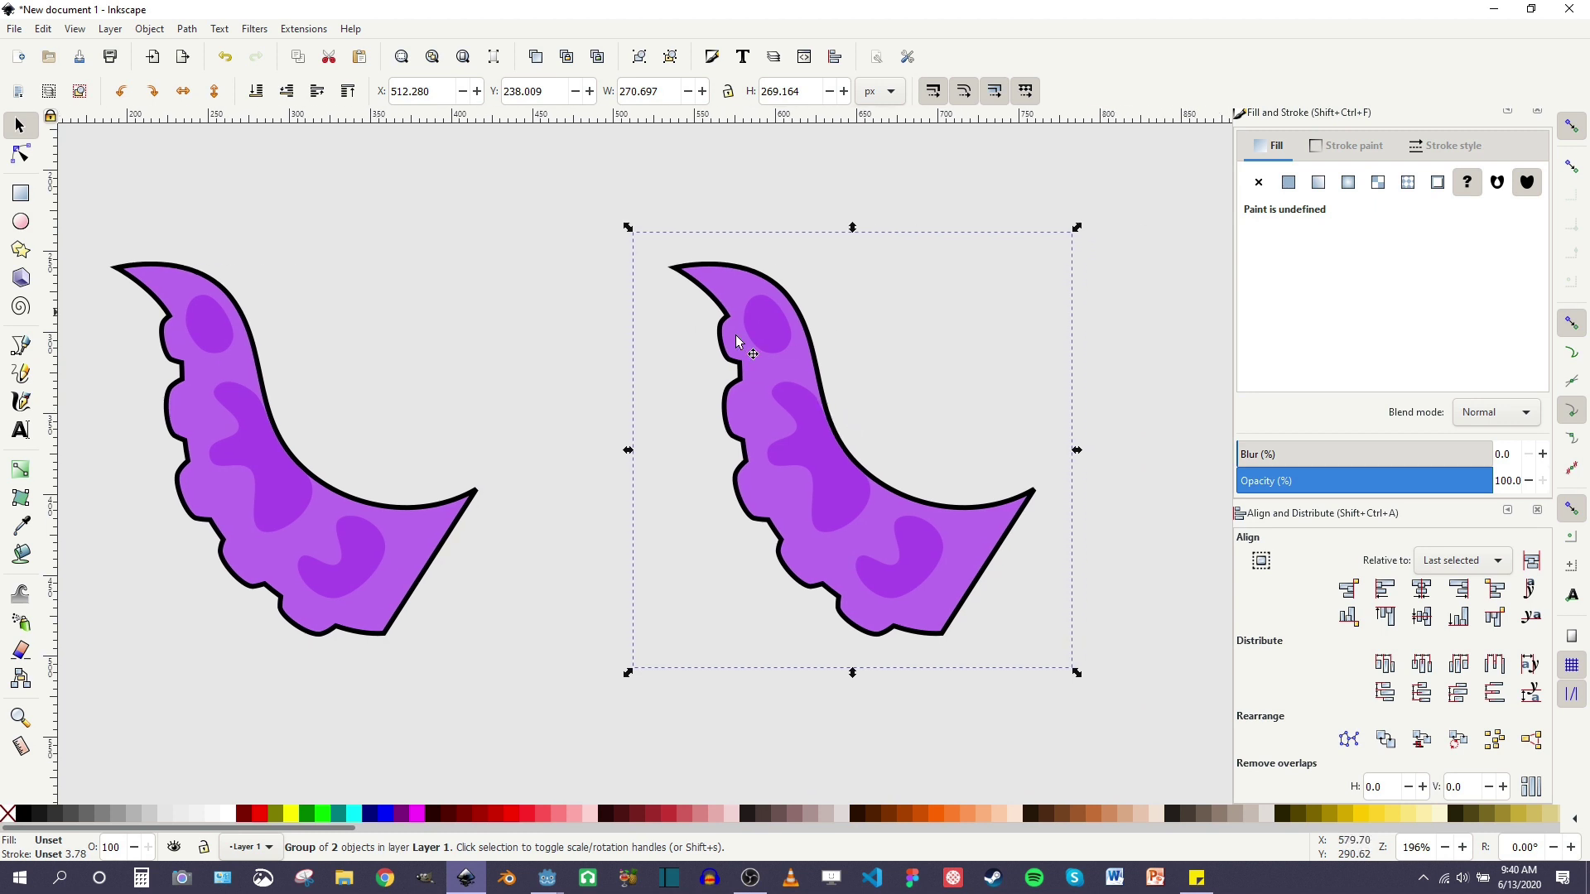
pyautogui.keyDown('shift'); pyautogui.hscroll(3, 828, 376); pyautogui.keyUp('shift')
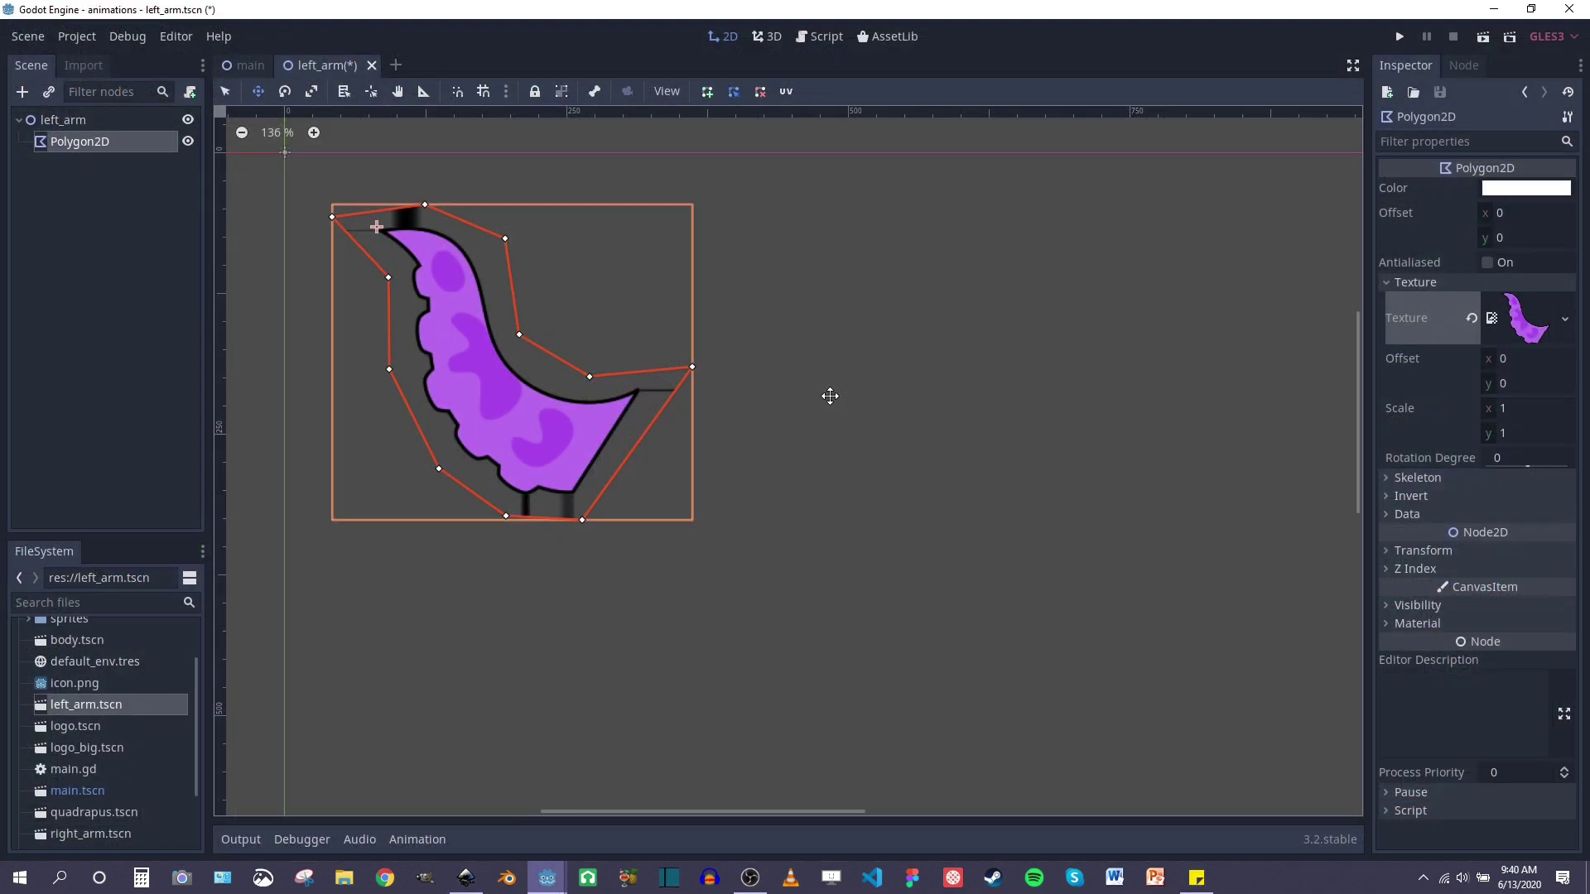
# Add a second Polygon2D child, Polygon2D2, under left_arm
pyautogui.moveTo(685, 365); pyautogui.dragTo(696, 380, button='middle')
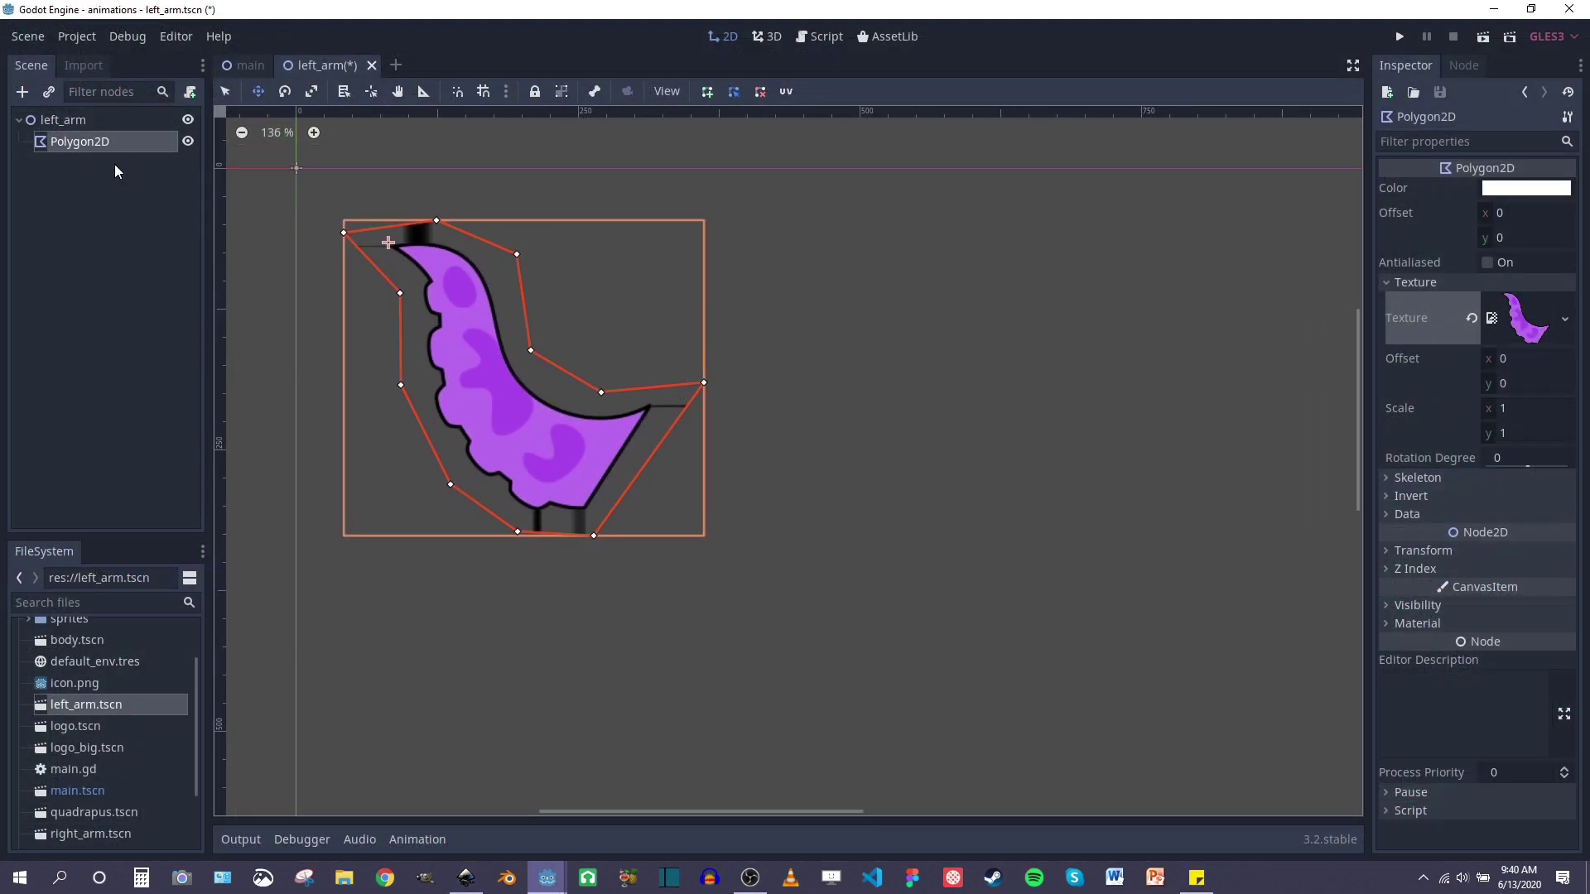
pyautogui.rightClick(57, 118)
pyautogui.click(87, 131)
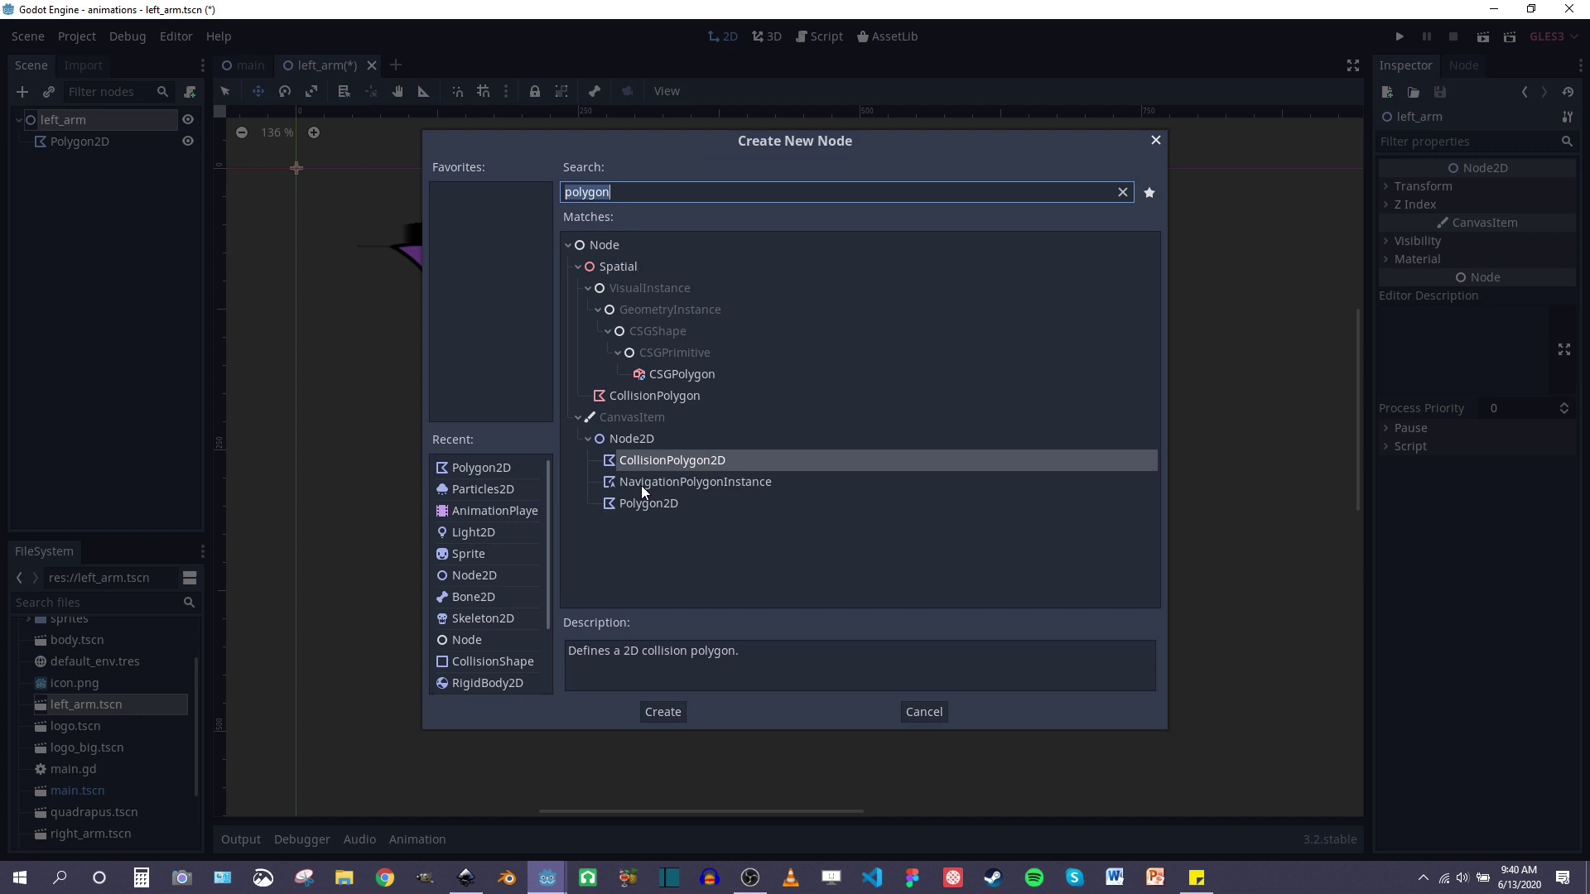
pyautogui.doubleClick(654, 500)
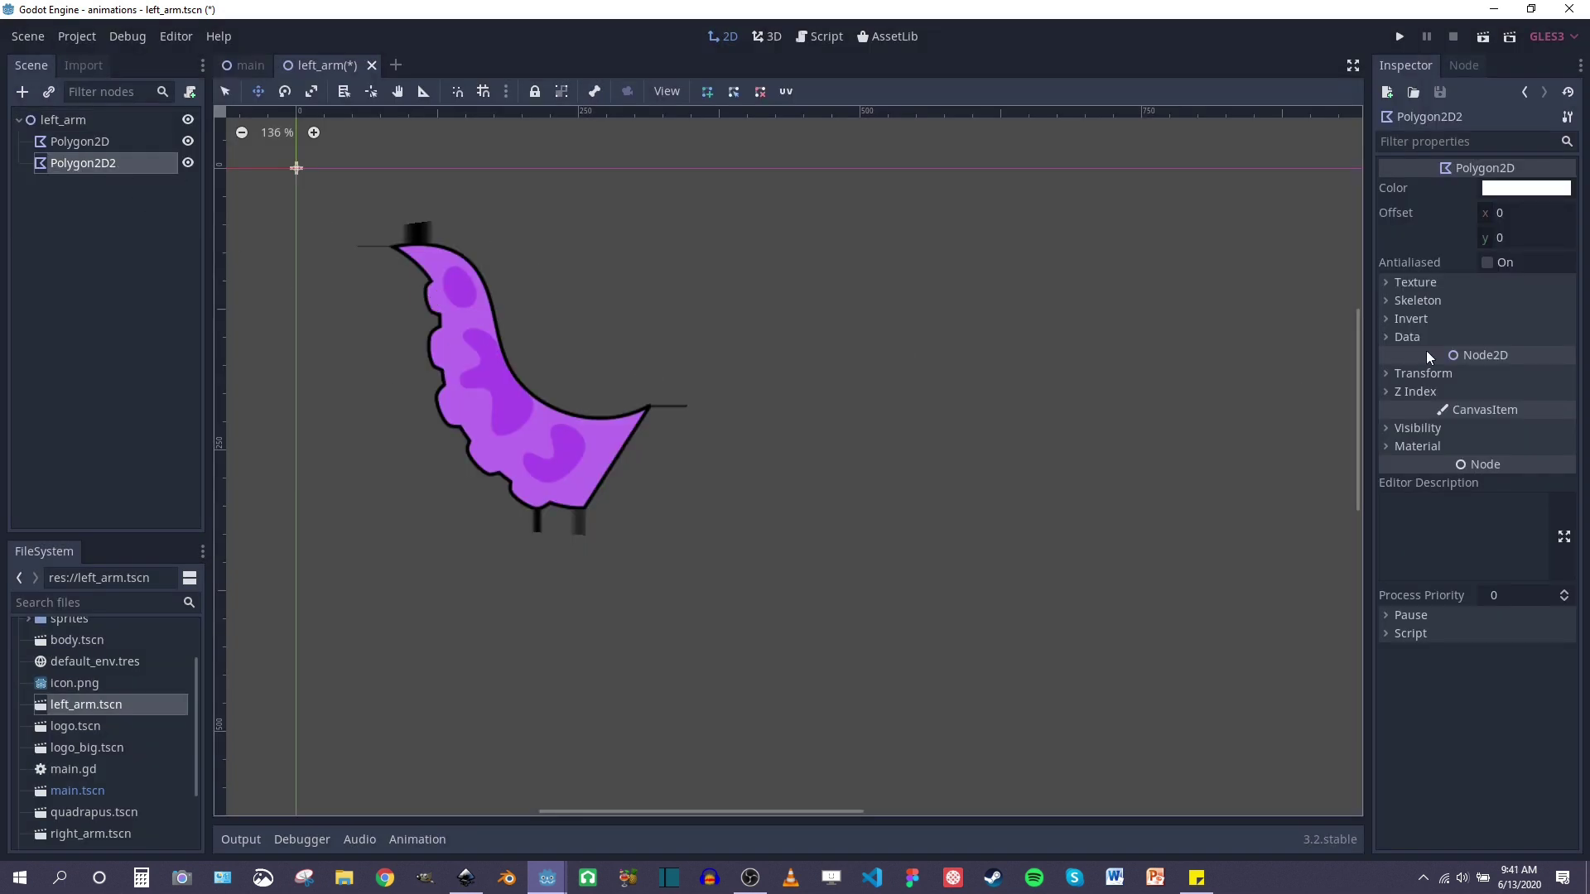
# Load sprites/left-good.png as Polygon2D2's texture
pyautogui.click(1391, 283)
pyautogui.click(1563, 303)
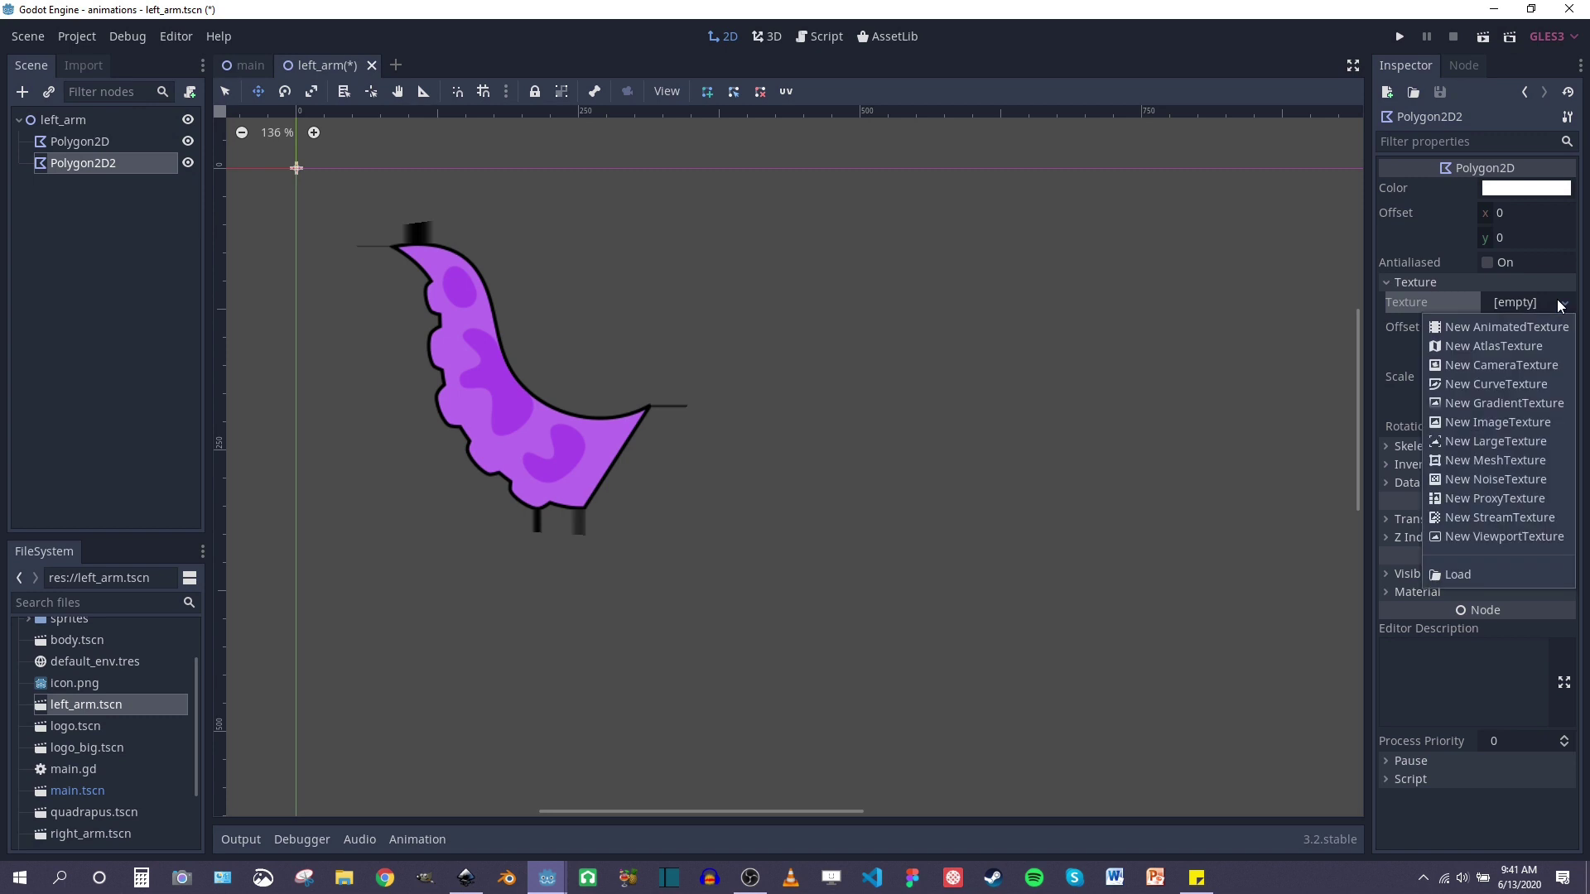
pyautogui.click(1453, 578)
pyautogui.doubleClick(448, 220)
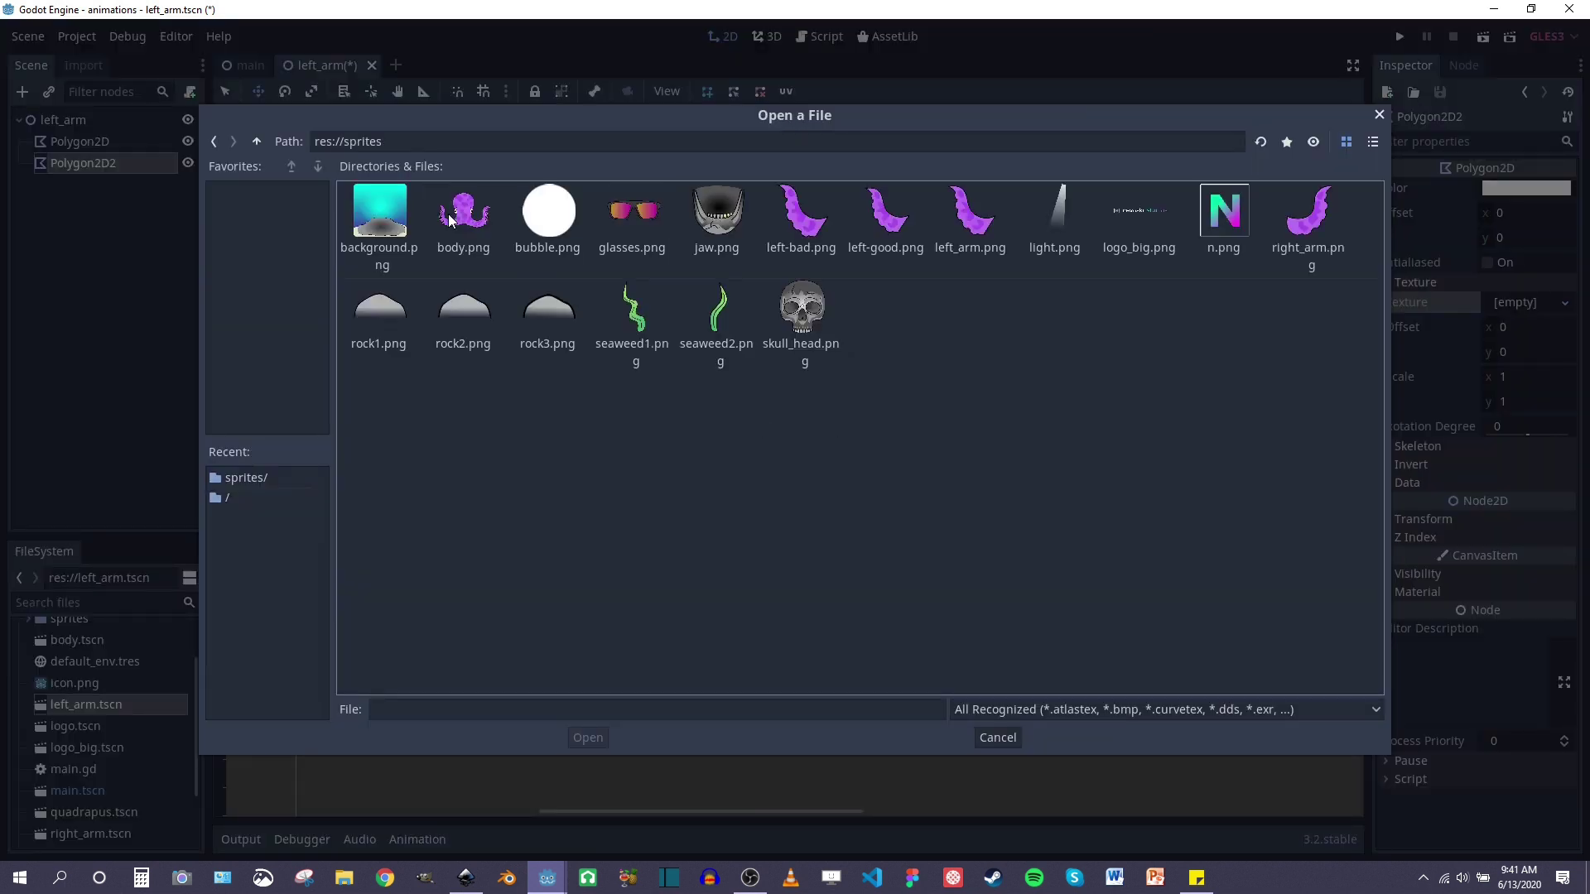
pyautogui.click(889, 234)
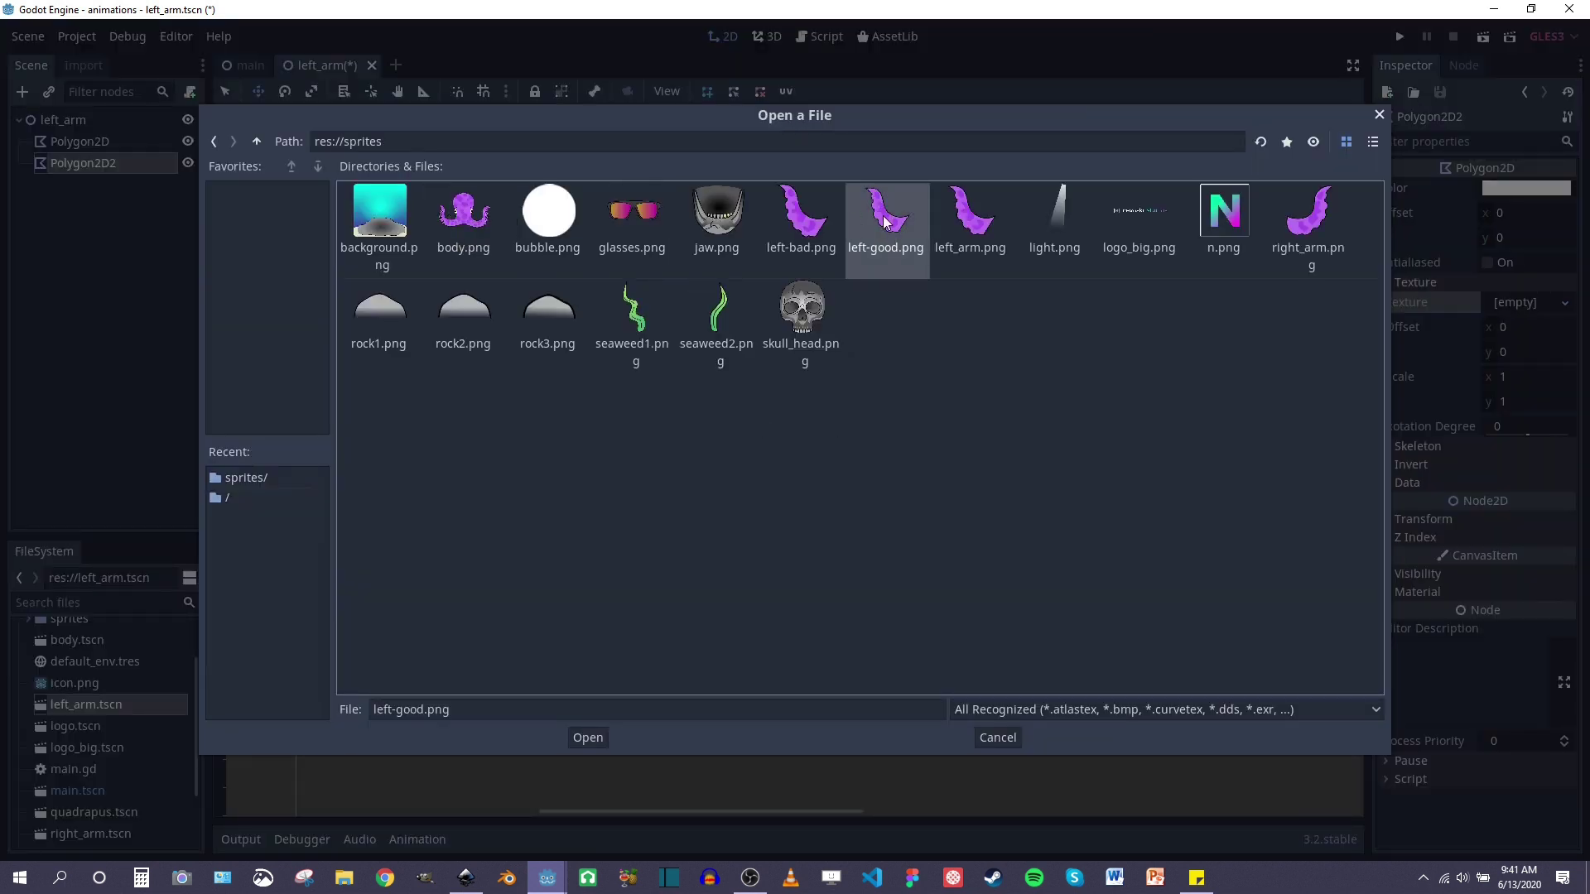
pyautogui.click(588, 738)
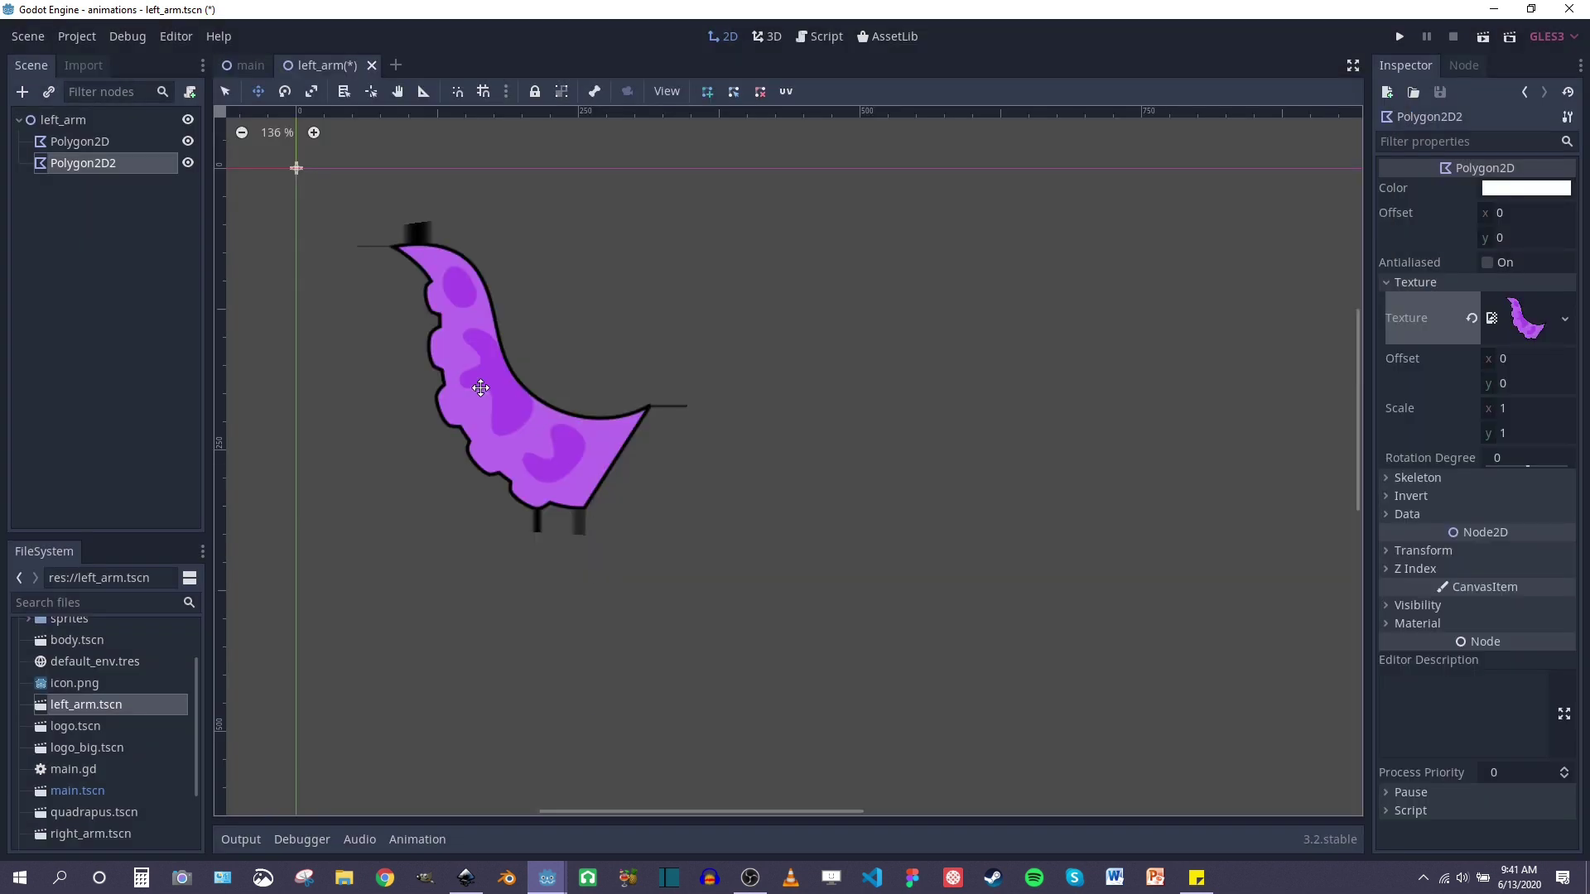
pyautogui.moveTo(481, 388)
pyautogui.mouseDown(button='middle')
pyautogui.moveTo(560, 411)
pyautogui.moveTo(503, 383)
pyautogui.mouseUp(button='middle')
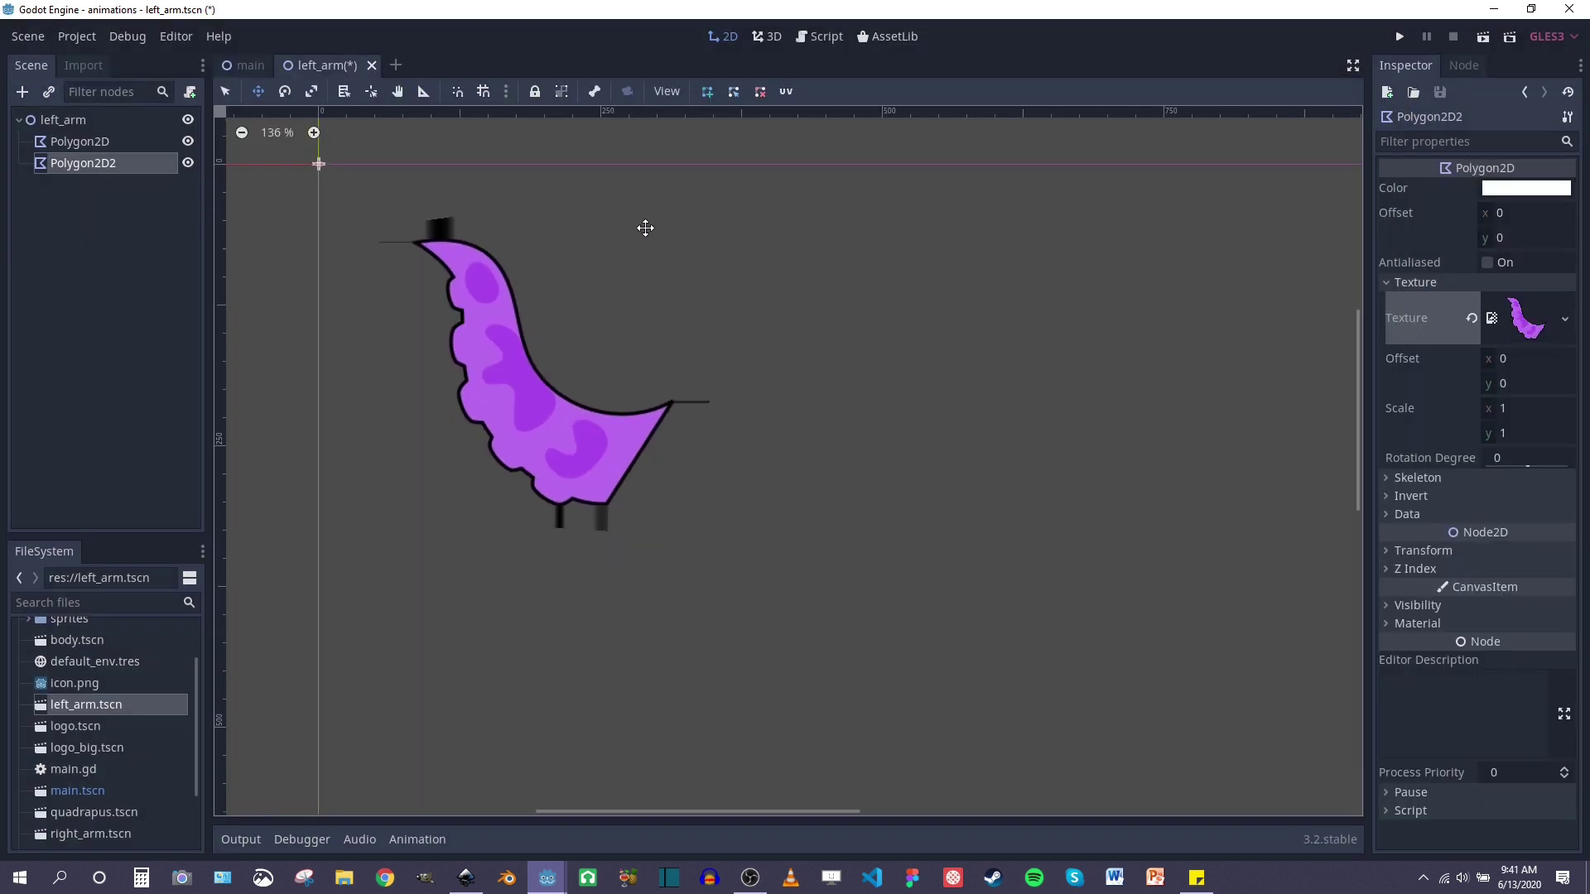
# Trace five outline points around the clean tentacle in the UV editor and confirm
pyautogui.click(786, 93)
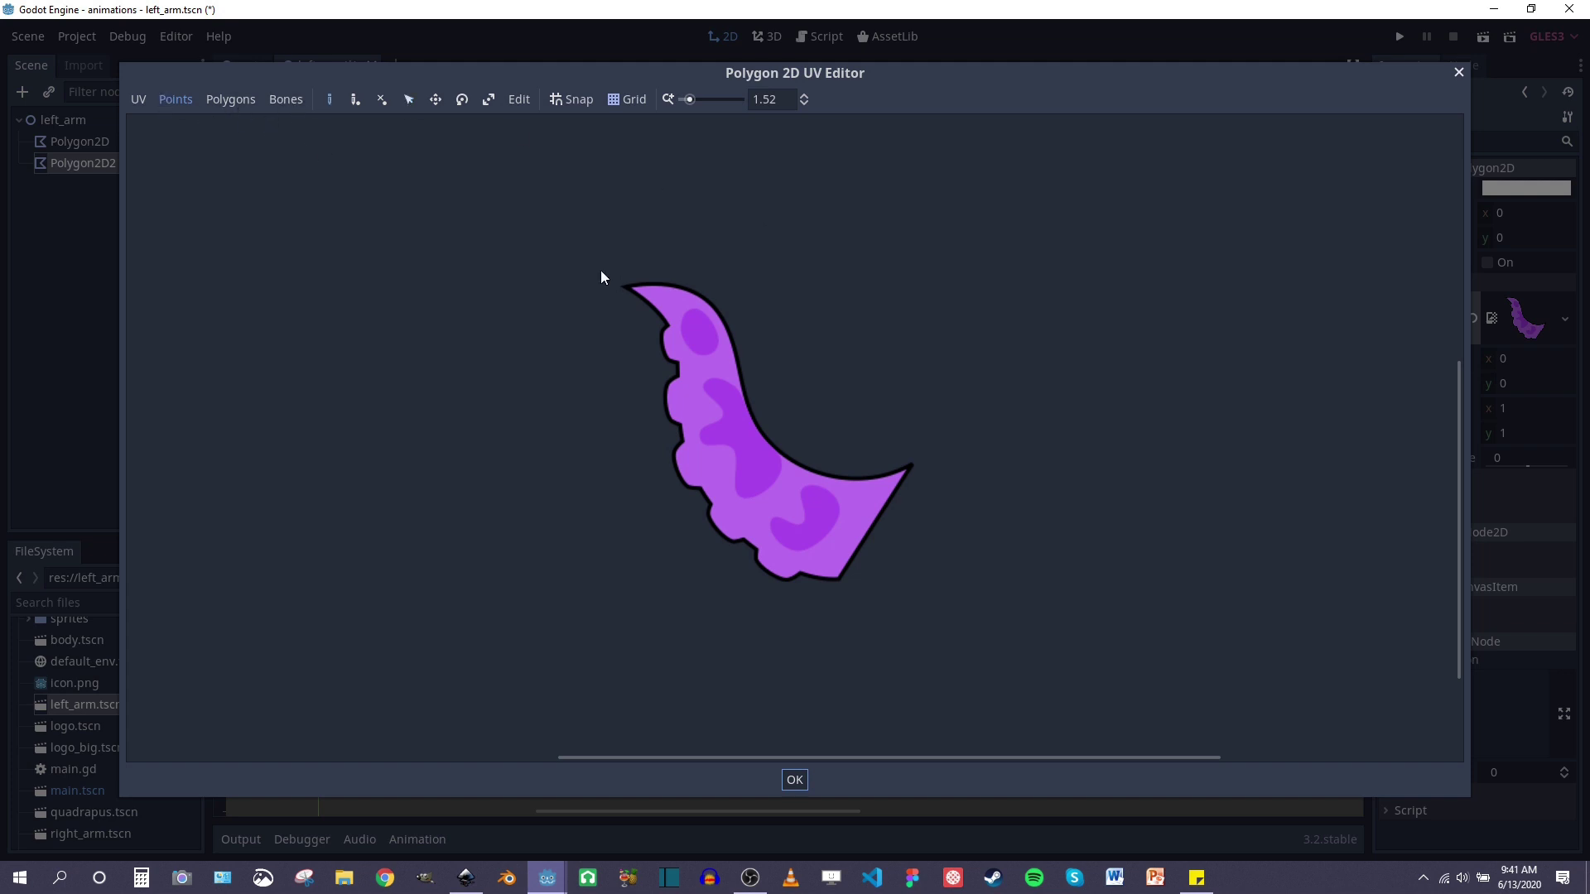
pyautogui.click(771, 322)
pyautogui.click(966, 439)
pyautogui.click(842, 614)
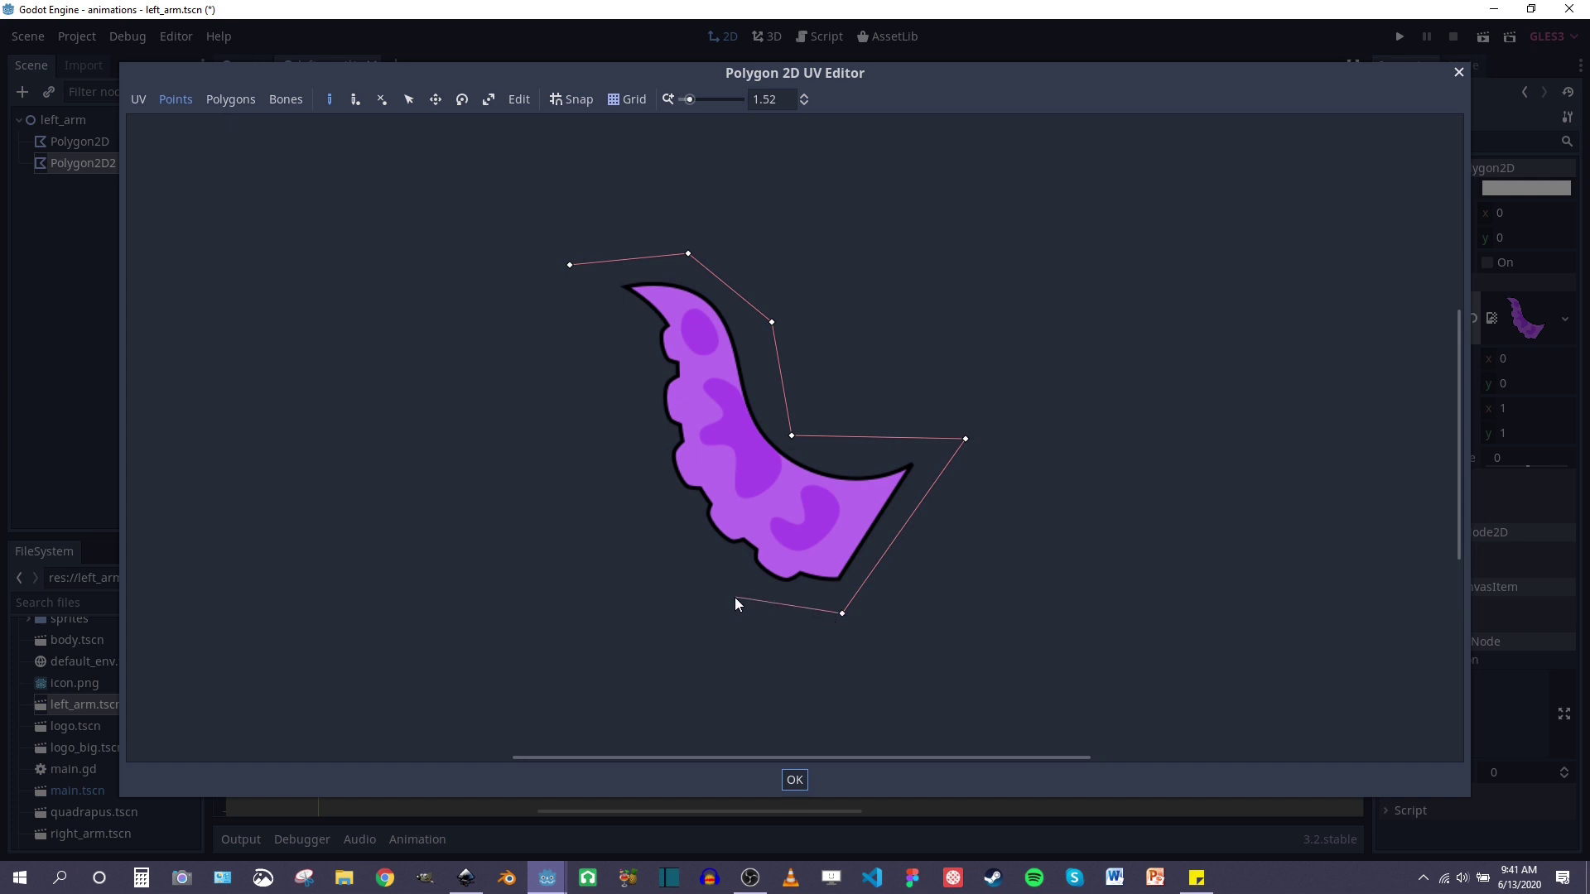
pyautogui.click(735, 597)
pyautogui.click(637, 466)
pyautogui.click(794, 780)
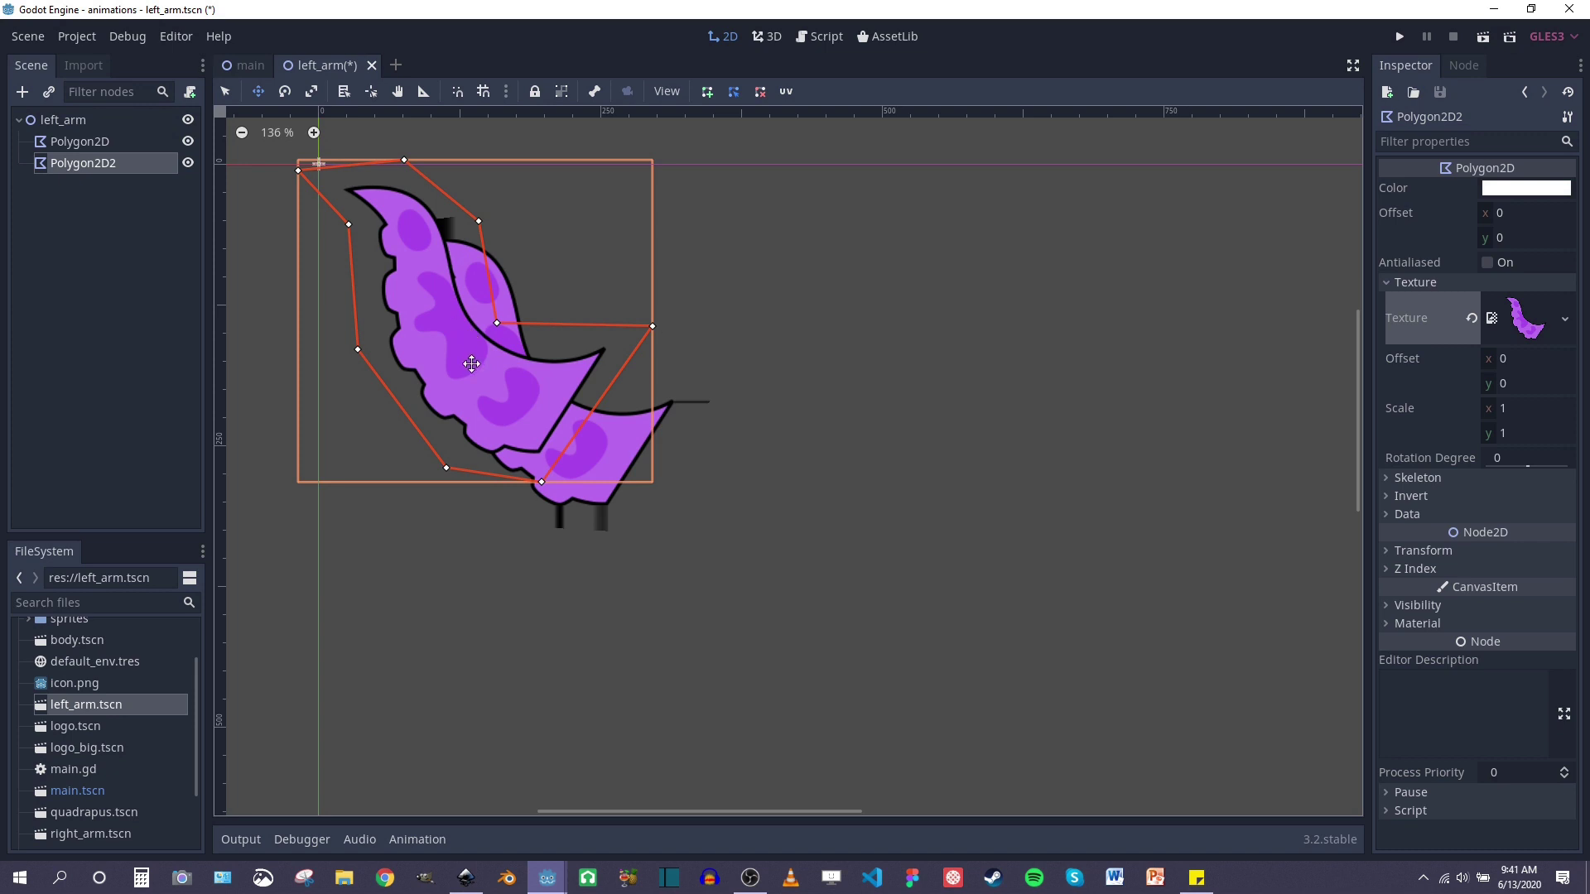
# Move Polygon2D2 to the right of the original arm and frame both
pyautogui.moveTo(468, 365); pyautogui.dragTo(915, 412)
pyautogui.scroll(1, 986, 346)
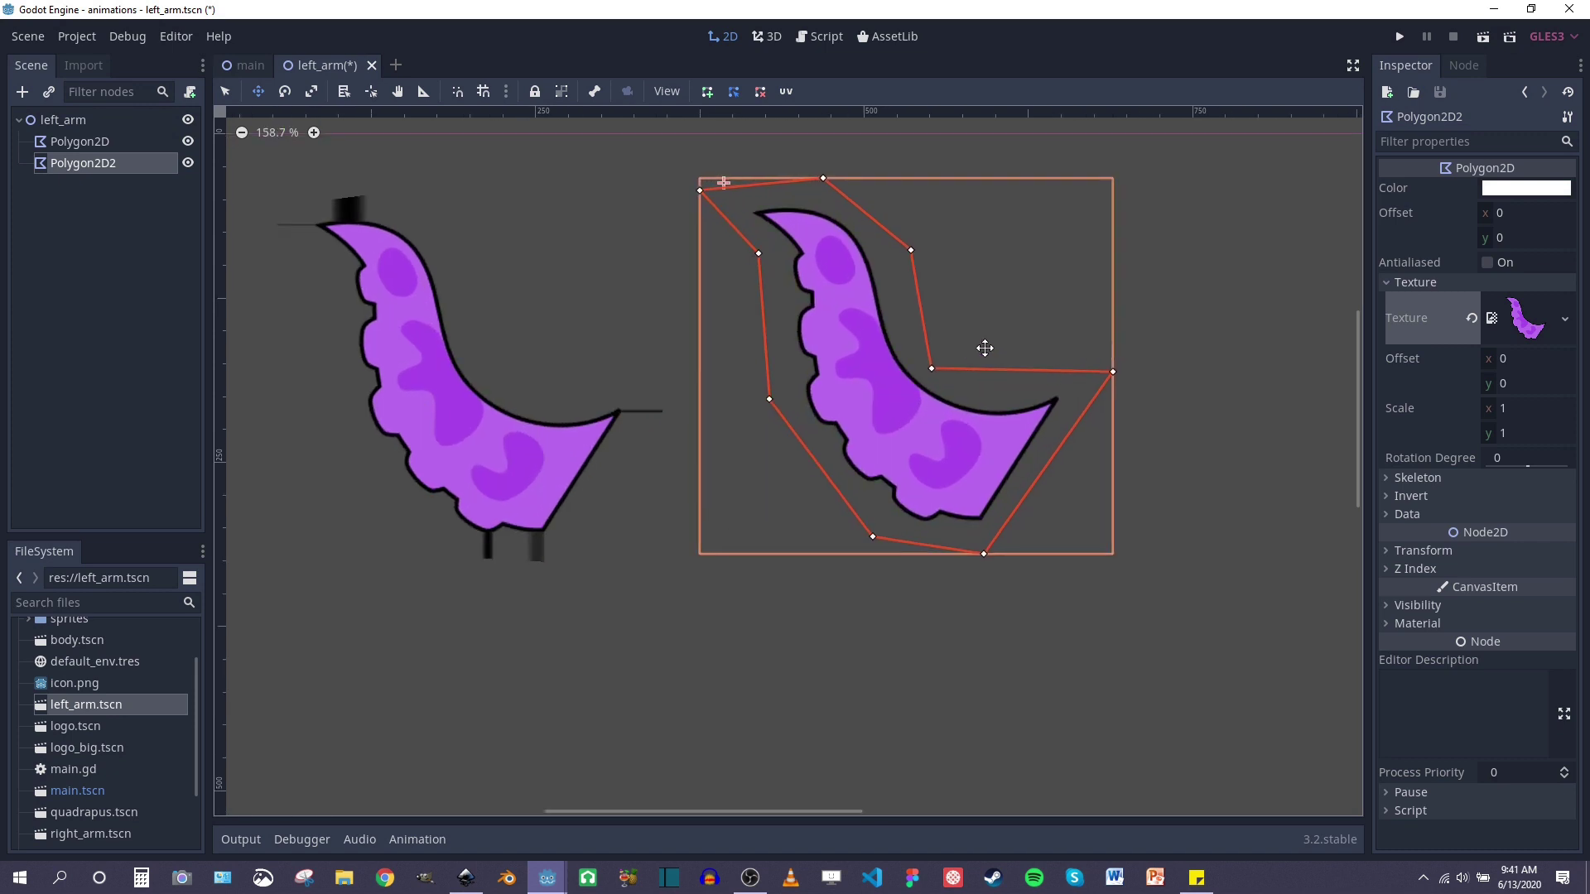
pyautogui.moveTo(902, 278); pyautogui.dragTo(977, 302, button='middle')
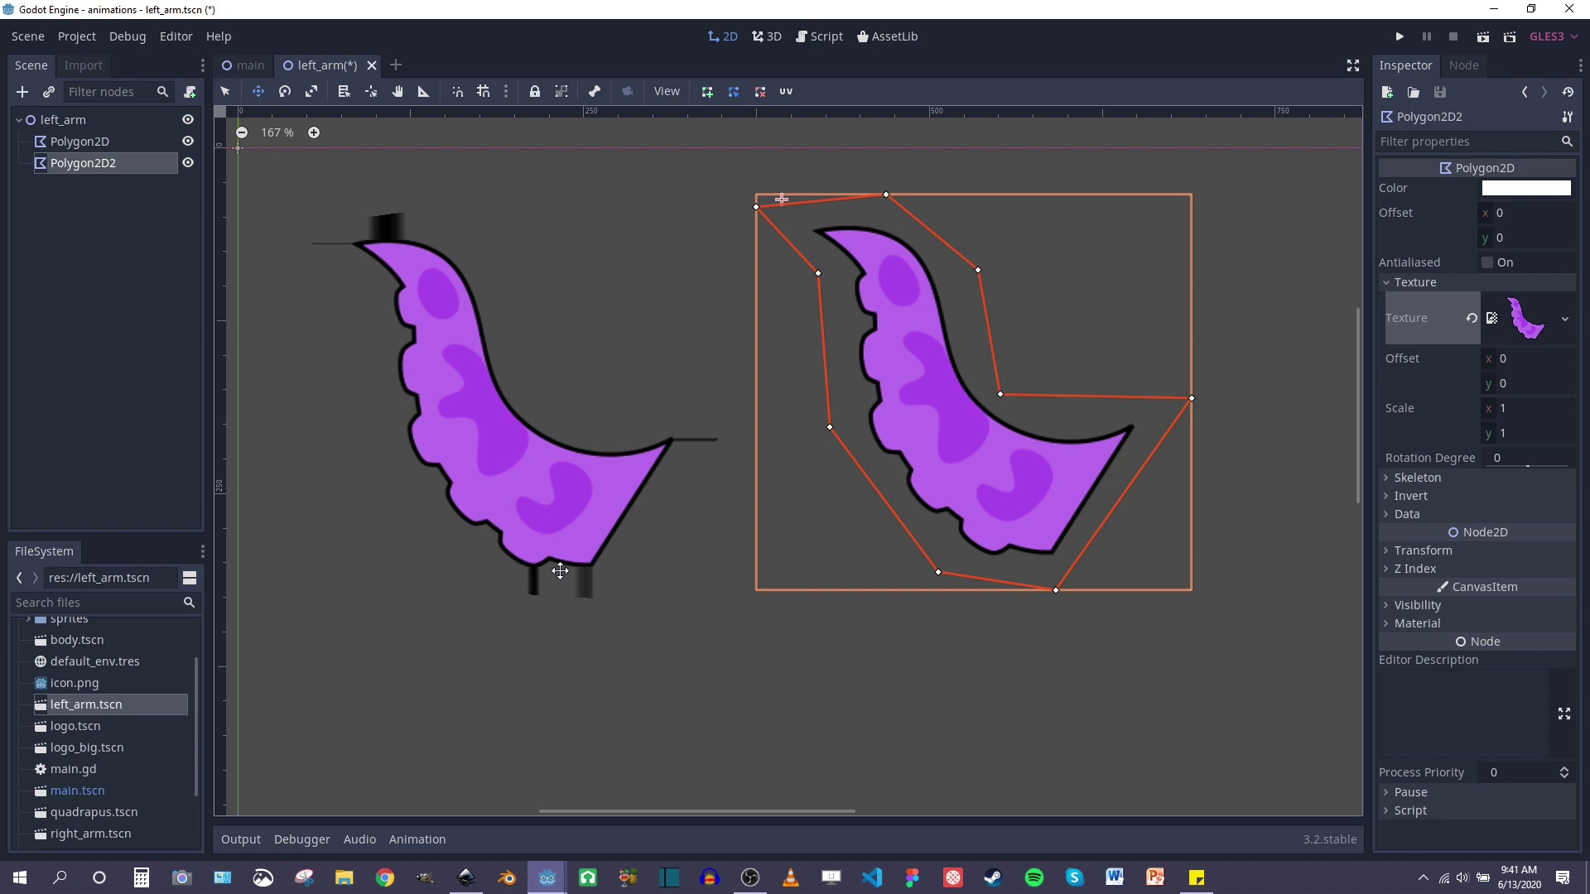
pyautogui.click(466, 878)
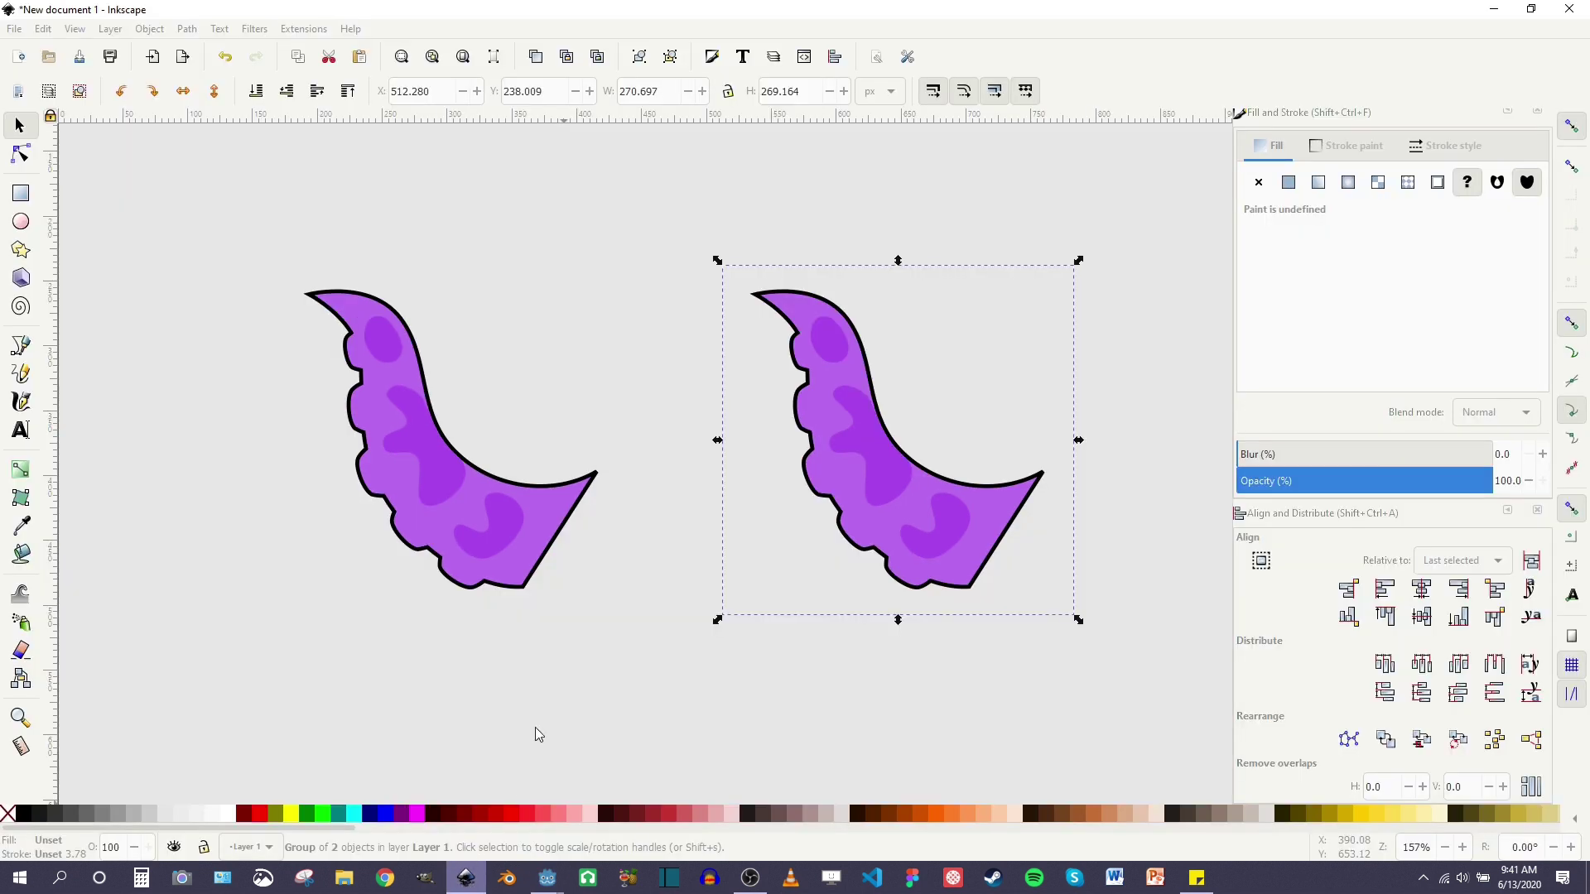
pyautogui.click(389, 483)
pyautogui.keyDown('shift'); pyautogui.hscroll(-4, 547, 507); pyautogui.keyUp('shift')
pyautogui.keyDown('ctrl'); pyautogui.scroll(2, 596, 518); pyautogui.keyUp('ctrl')
pyautogui.scroll(1, 601, 501)
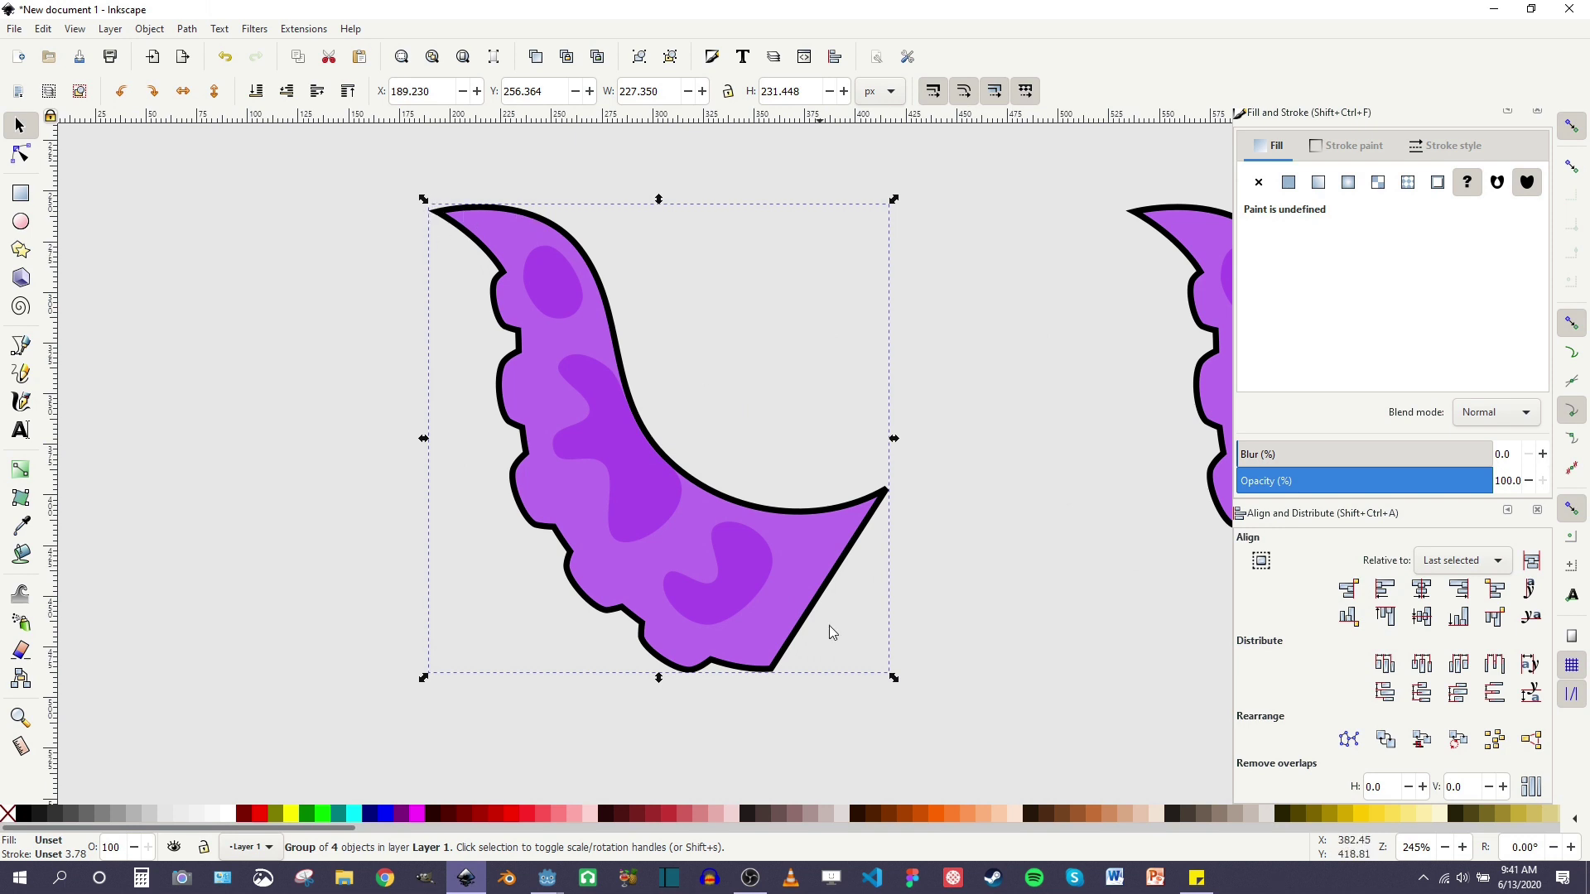
pyautogui.moveTo(1040, 504); pyautogui.dragTo(496, 490, button='middle')
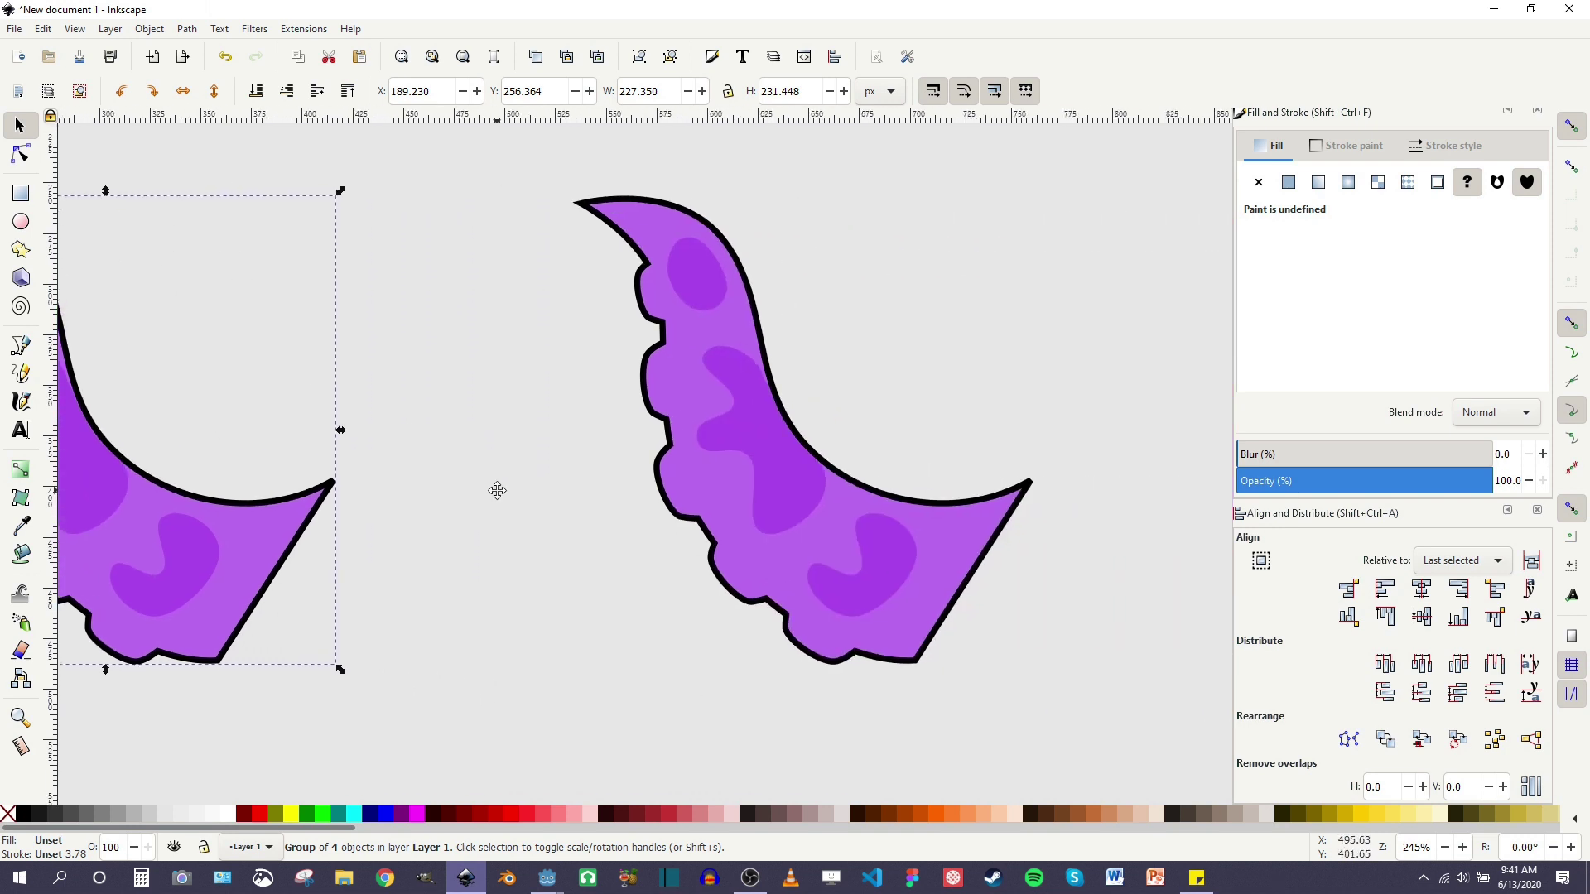
pyautogui.click(704, 430)
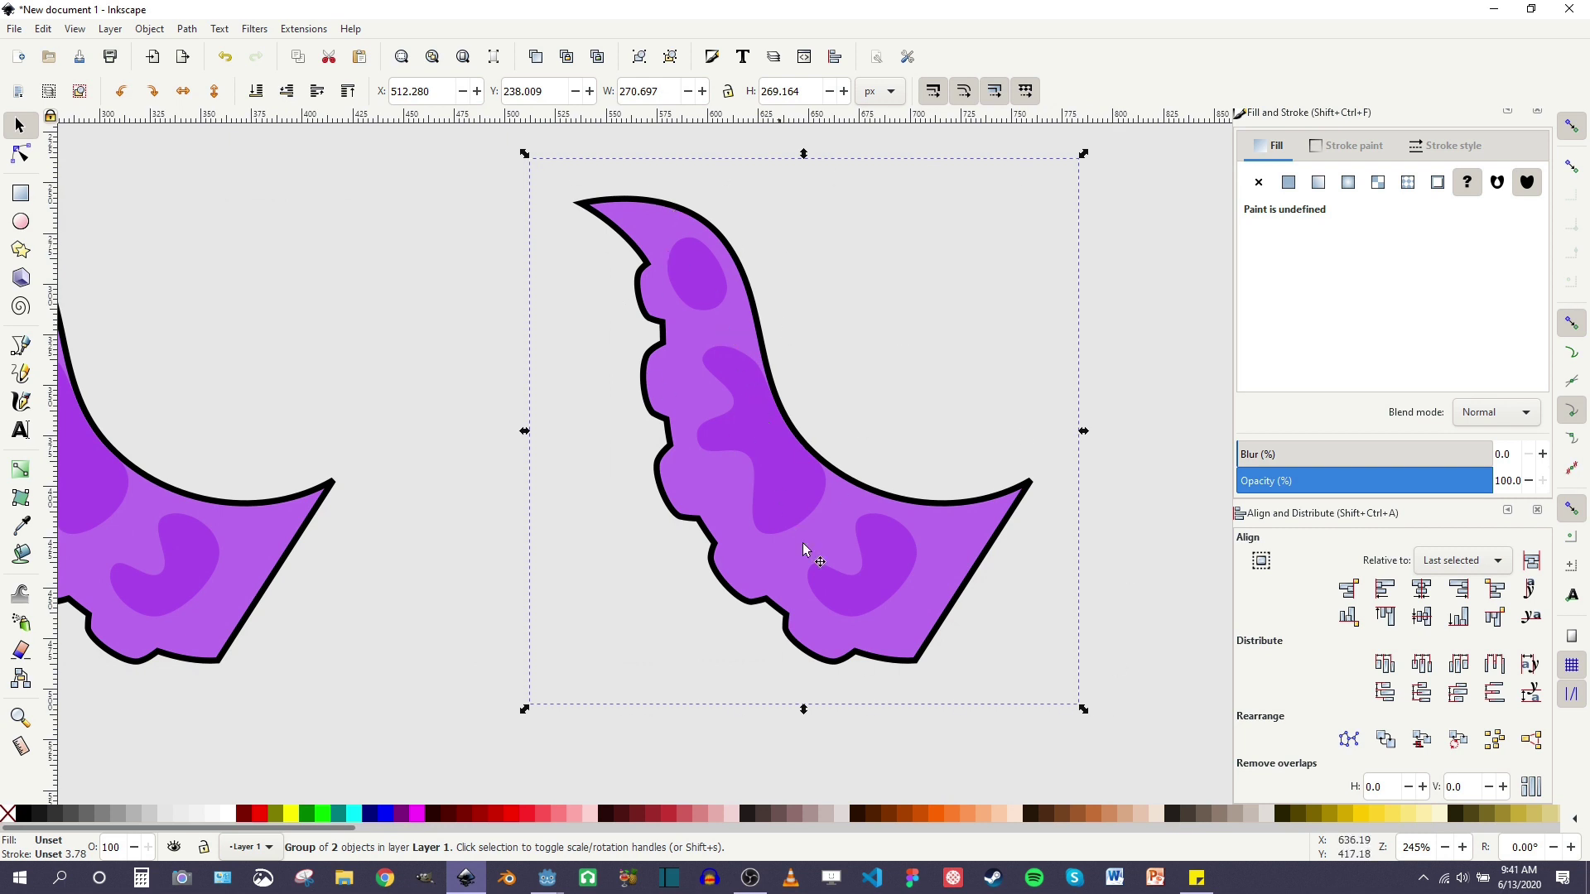
pyautogui.press('ctrl')
pyautogui.keyDown('ctrl'); pyautogui.scroll(-4, 710, 454); pyautogui.keyUp('ctrl')
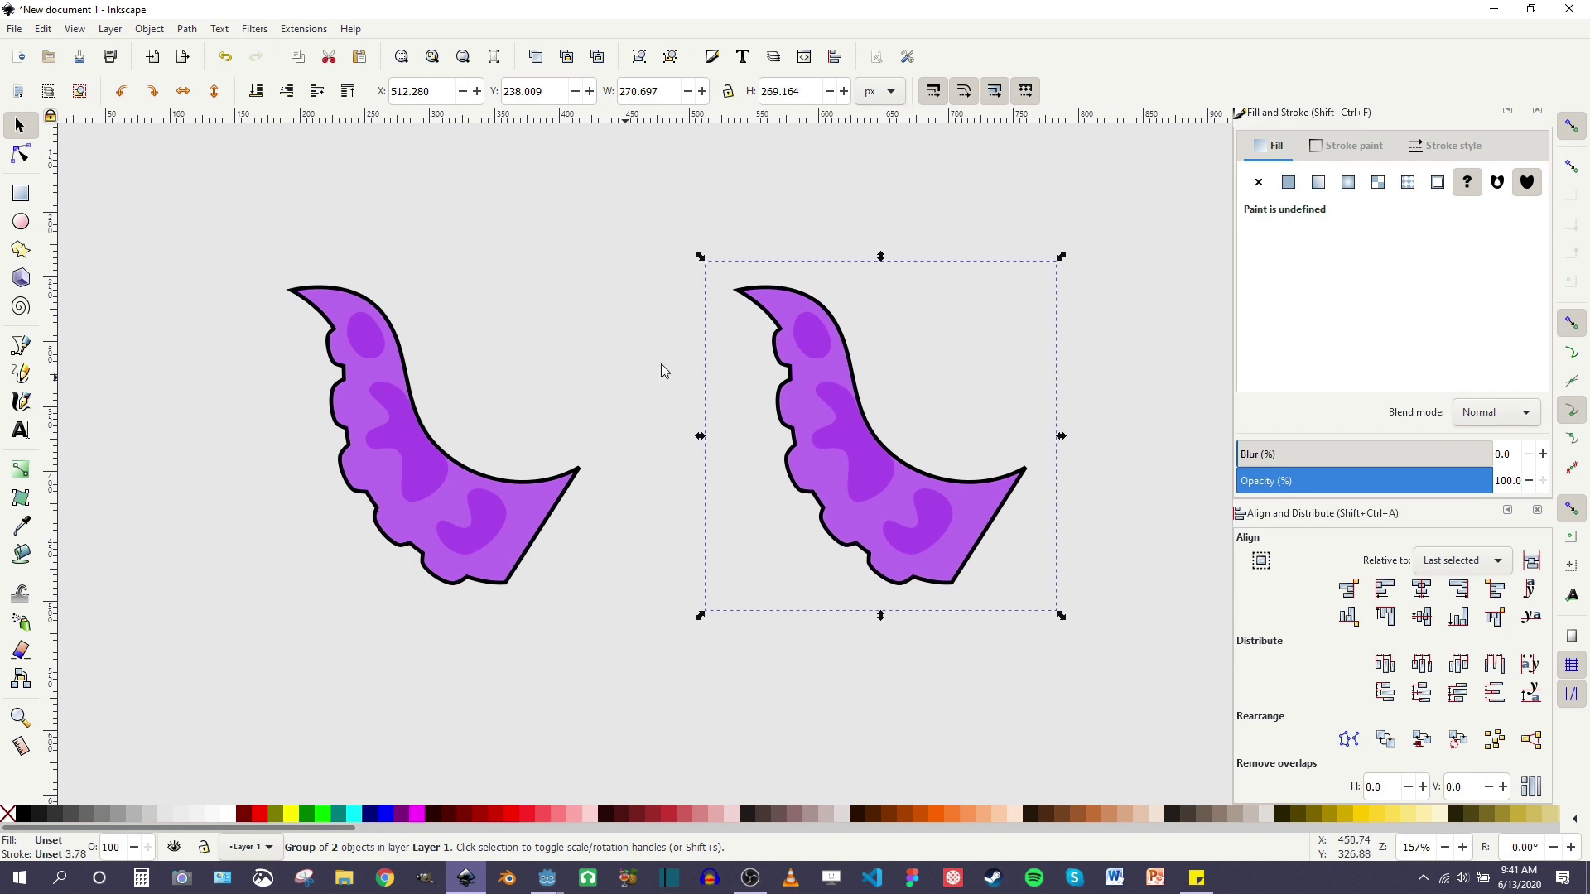
# Draw three red circles near the top of the page with the Ellipse tool
pyautogui.click(20, 219)
pyautogui.moveTo(526, 222)
pyautogui.keyDown('ctrl'); pyautogui.mouseDown()
pyautogui.moveTo(568, 263)
pyautogui.moveTo(669, 272)
pyautogui.moveTo(651, 272)
pyautogui.mouseUp(); pyautogui.keyUp('ctrl')
pyautogui.keyDown('ctrl'); pyautogui.moveTo(692, 217); pyautogui.dragTo(770, 295); pyautogui.keyUp('ctrl')
pyautogui.keyDown('ctrl'); pyautogui.scroll(2, 588, 232); pyautogui.keyUp('ctrl')
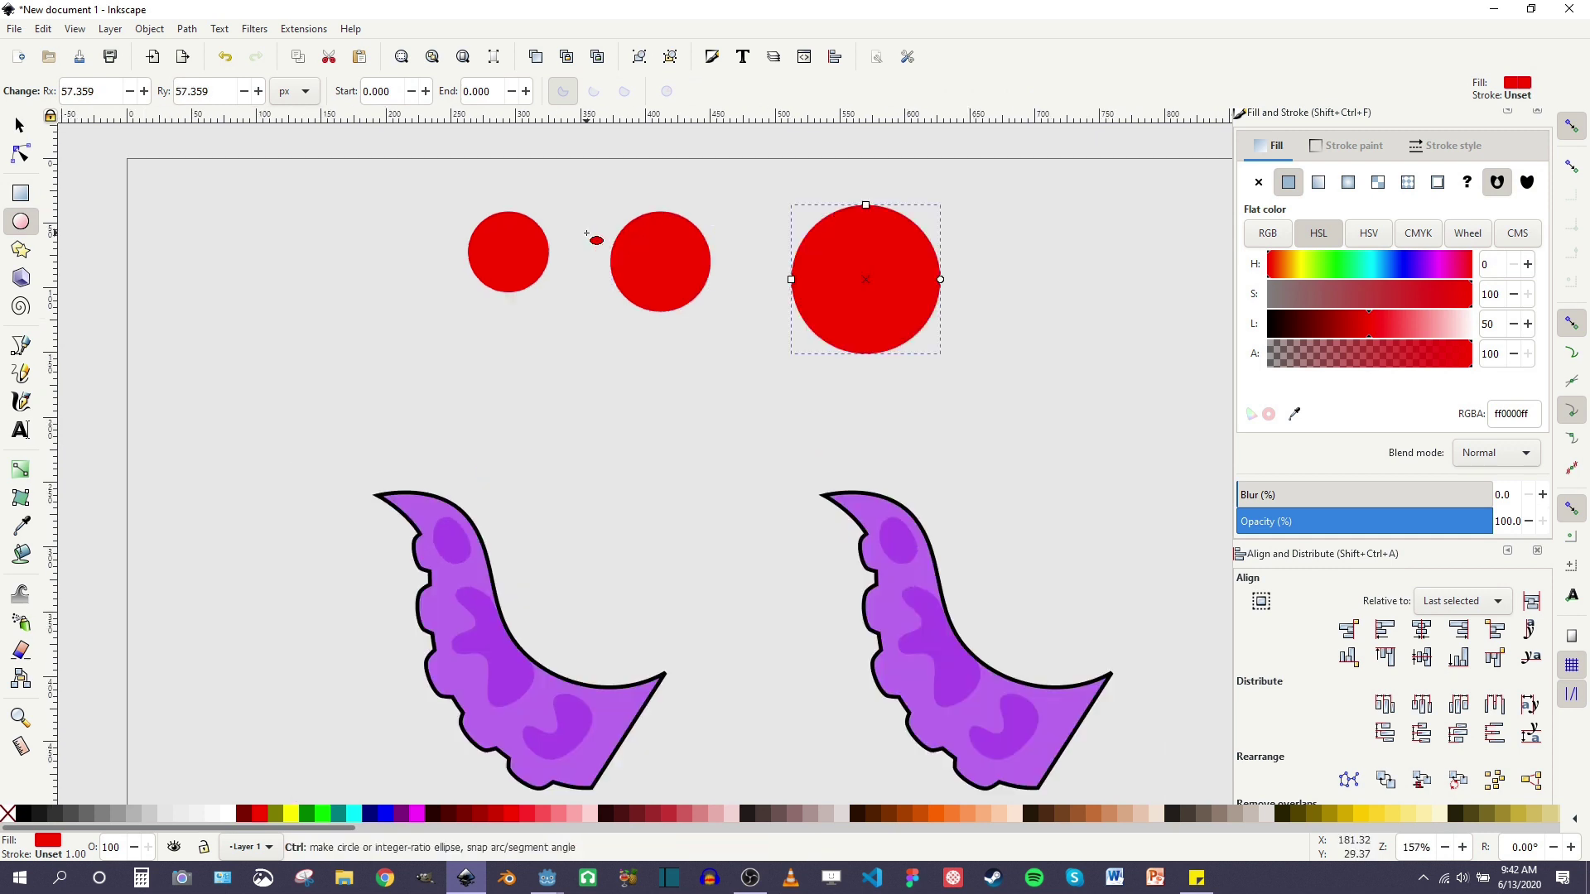
pyautogui.moveTo(586, 235); pyautogui.dragTo(567, 337, button='middle')
# Select the three red circles and group them
pyautogui.press('s')
pyautogui.moveTo(344, 231); pyautogui.dragTo(975, 514)
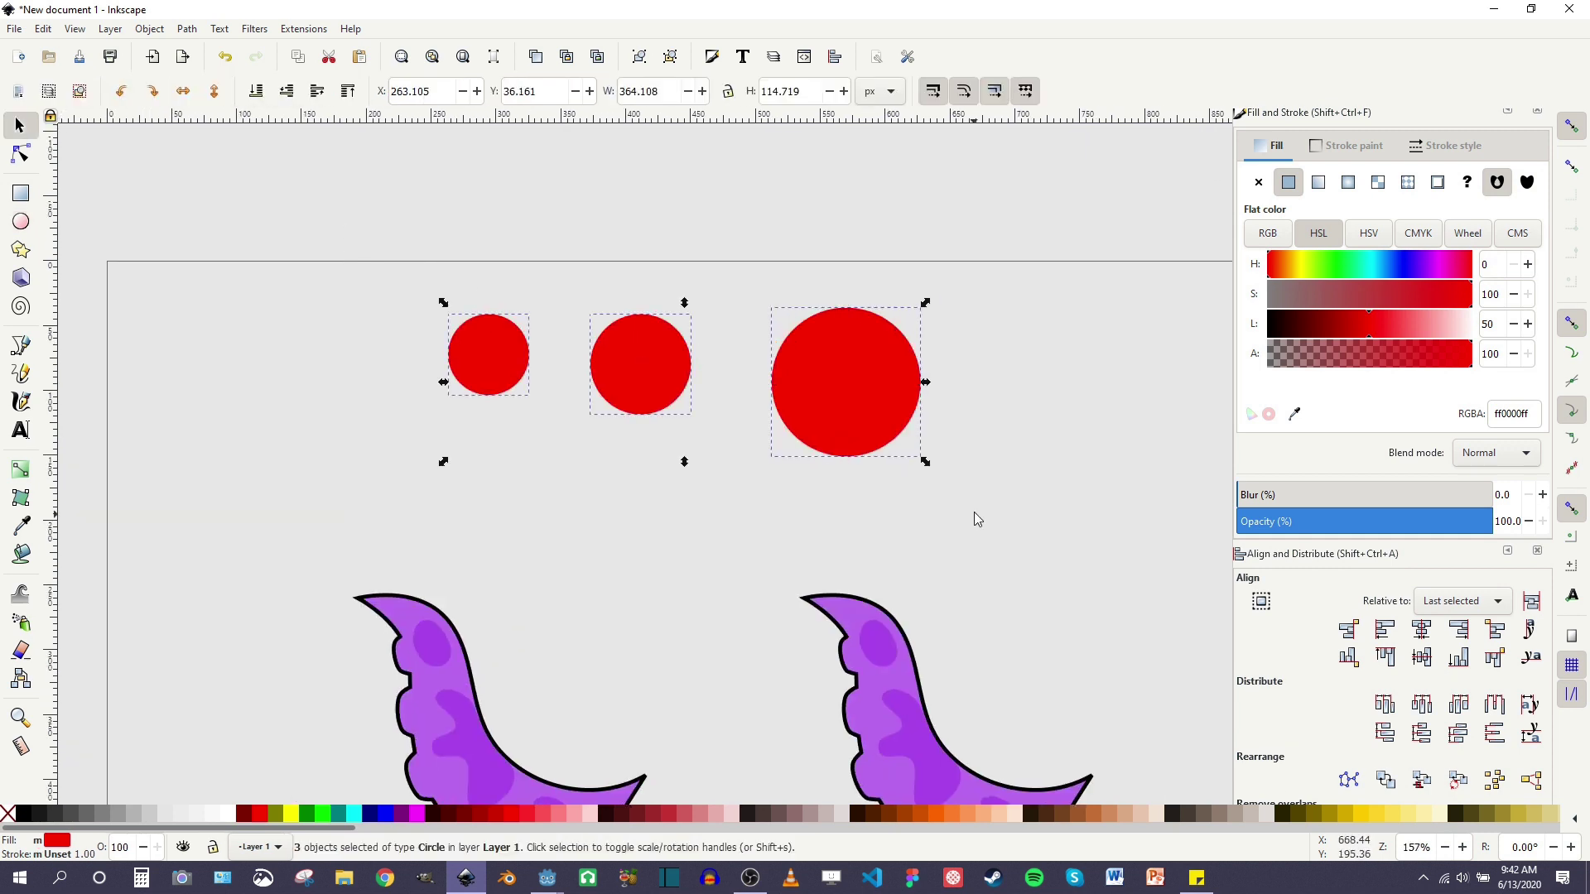
pyautogui.hotkey('ctrl', 'g')
pyautogui.keyDown('ctrl'); pyautogui.scroll(2, 634, 368); pyautogui.keyUp('ctrl')
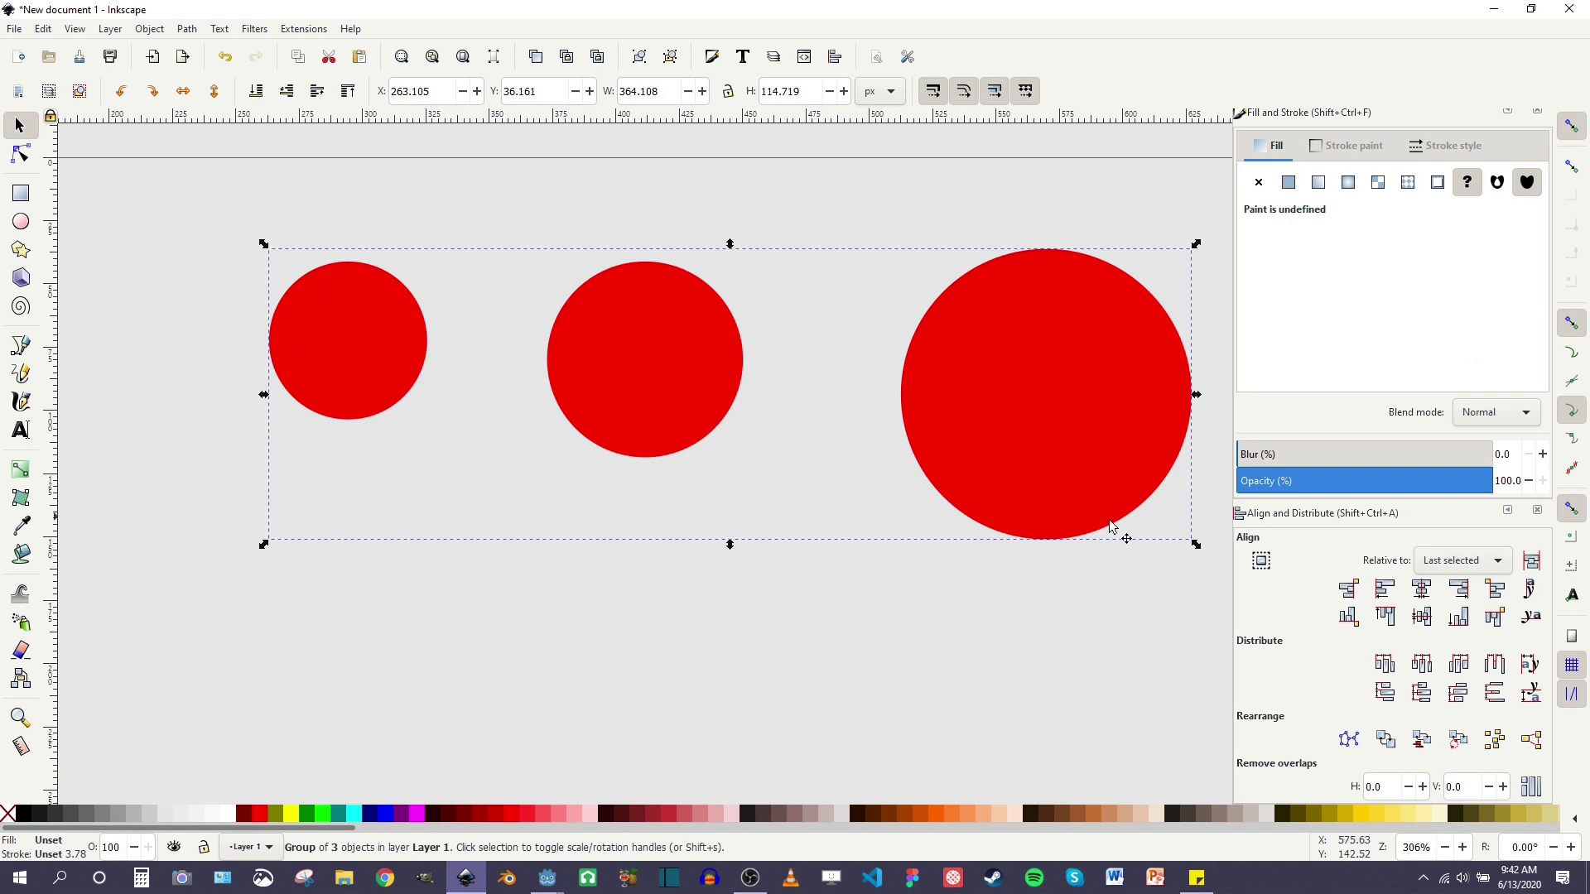
pyautogui.moveTo(1025, 263); pyautogui.dragTo(982, 265, button='middle')
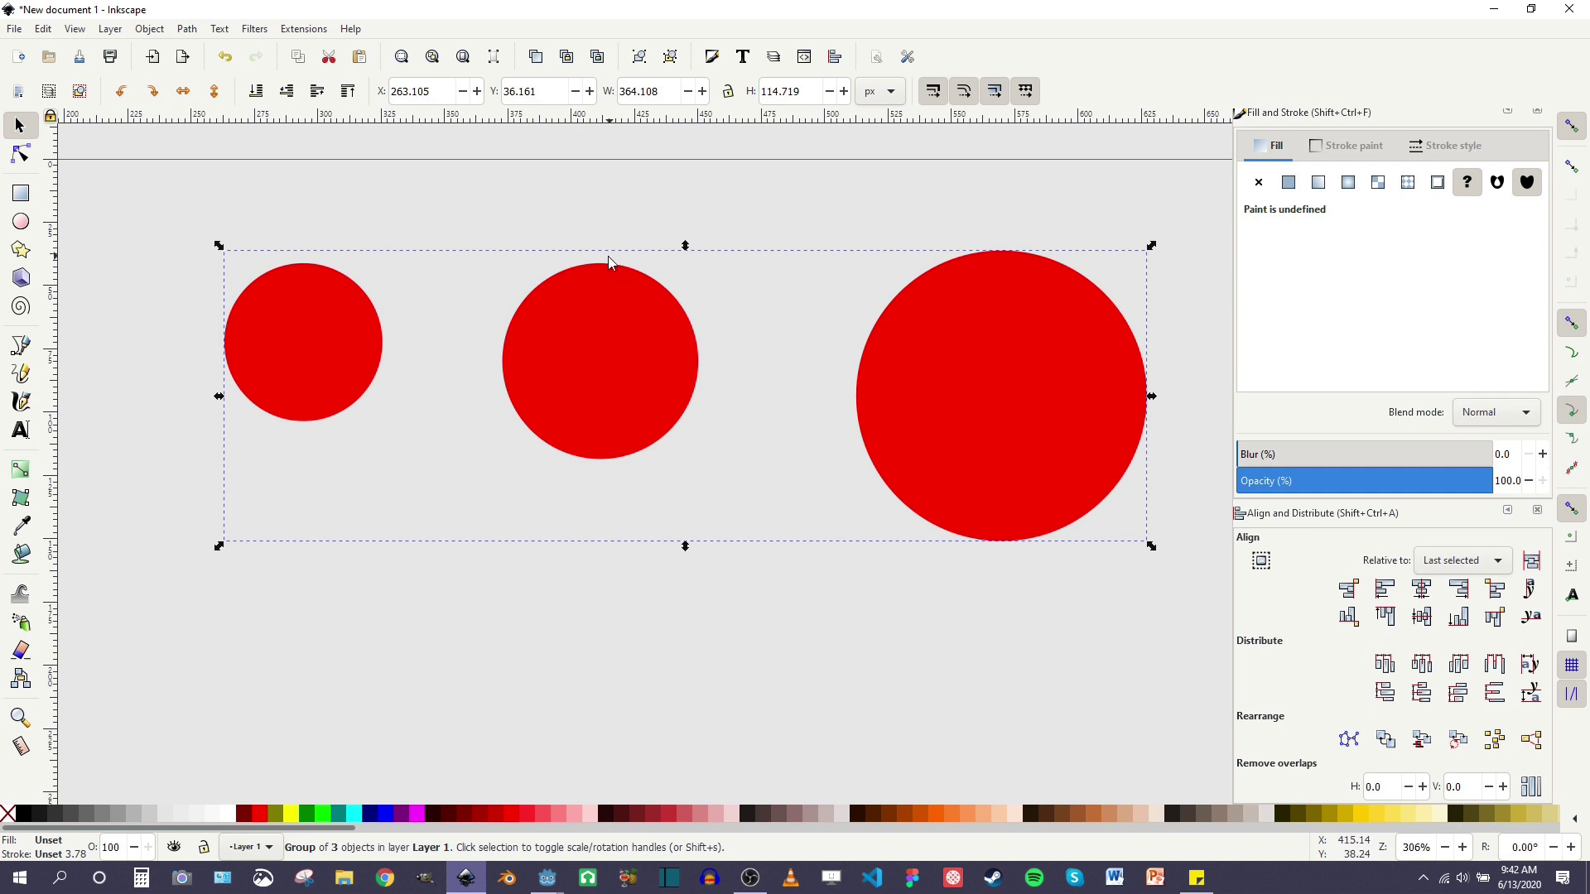
pyautogui.keyDown('ctrl'); pyautogui.scroll(-4, 706, 337); pyautogui.keyUp('ctrl')
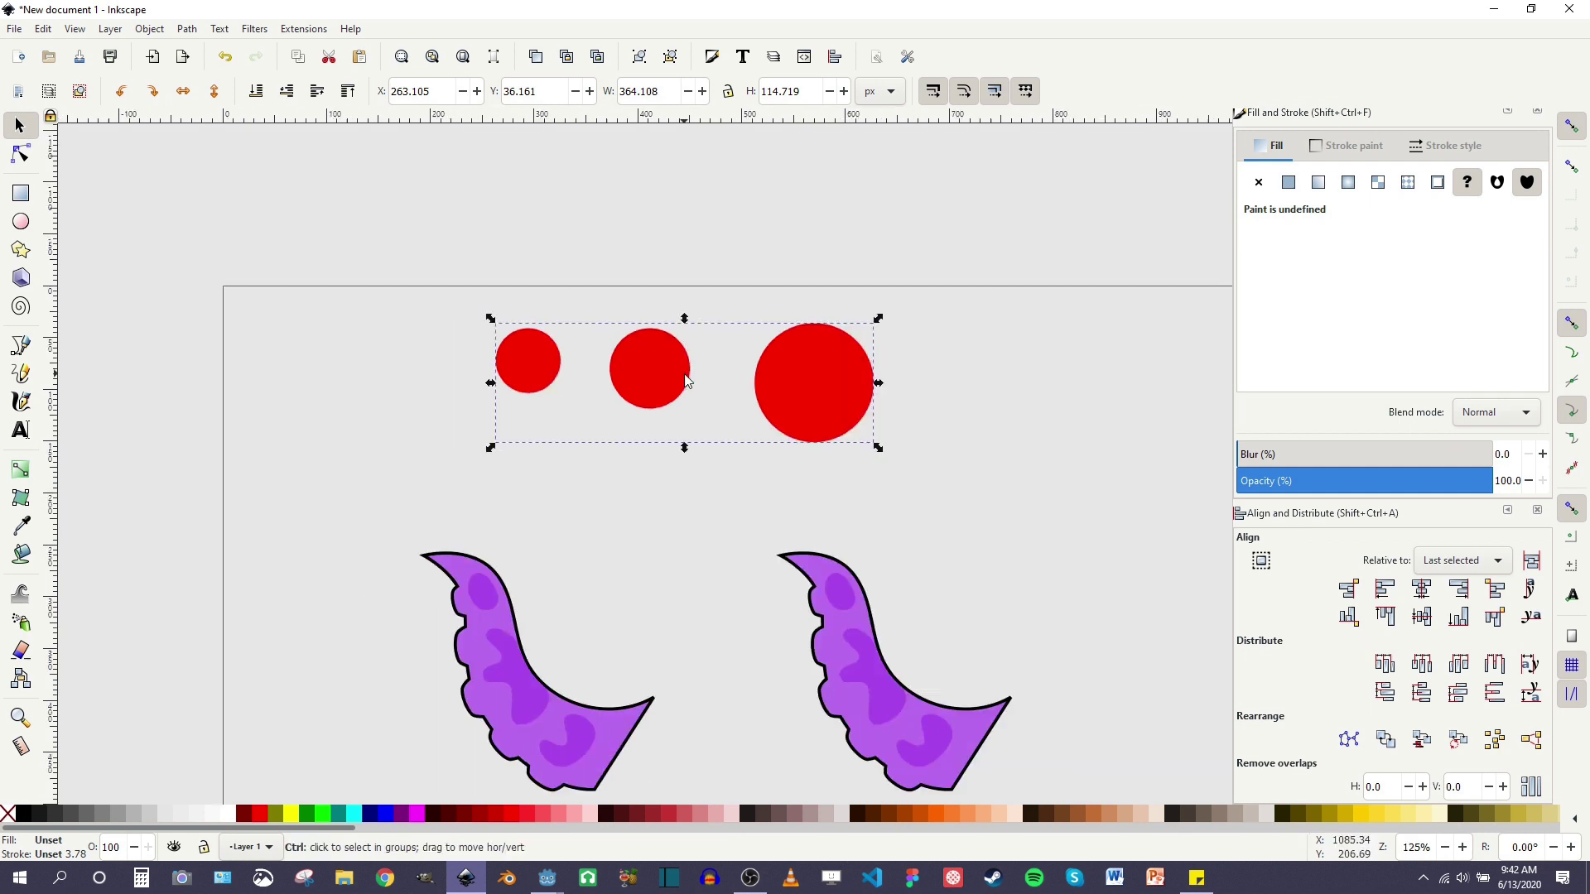
pyautogui.keyDown('ctrl'); pyautogui.scroll(3, 614, 381); pyautogui.keyUp('ctrl')
# Check both tentacle groups, then view the two arms side by side in Godot
pyautogui.click(535, 419)
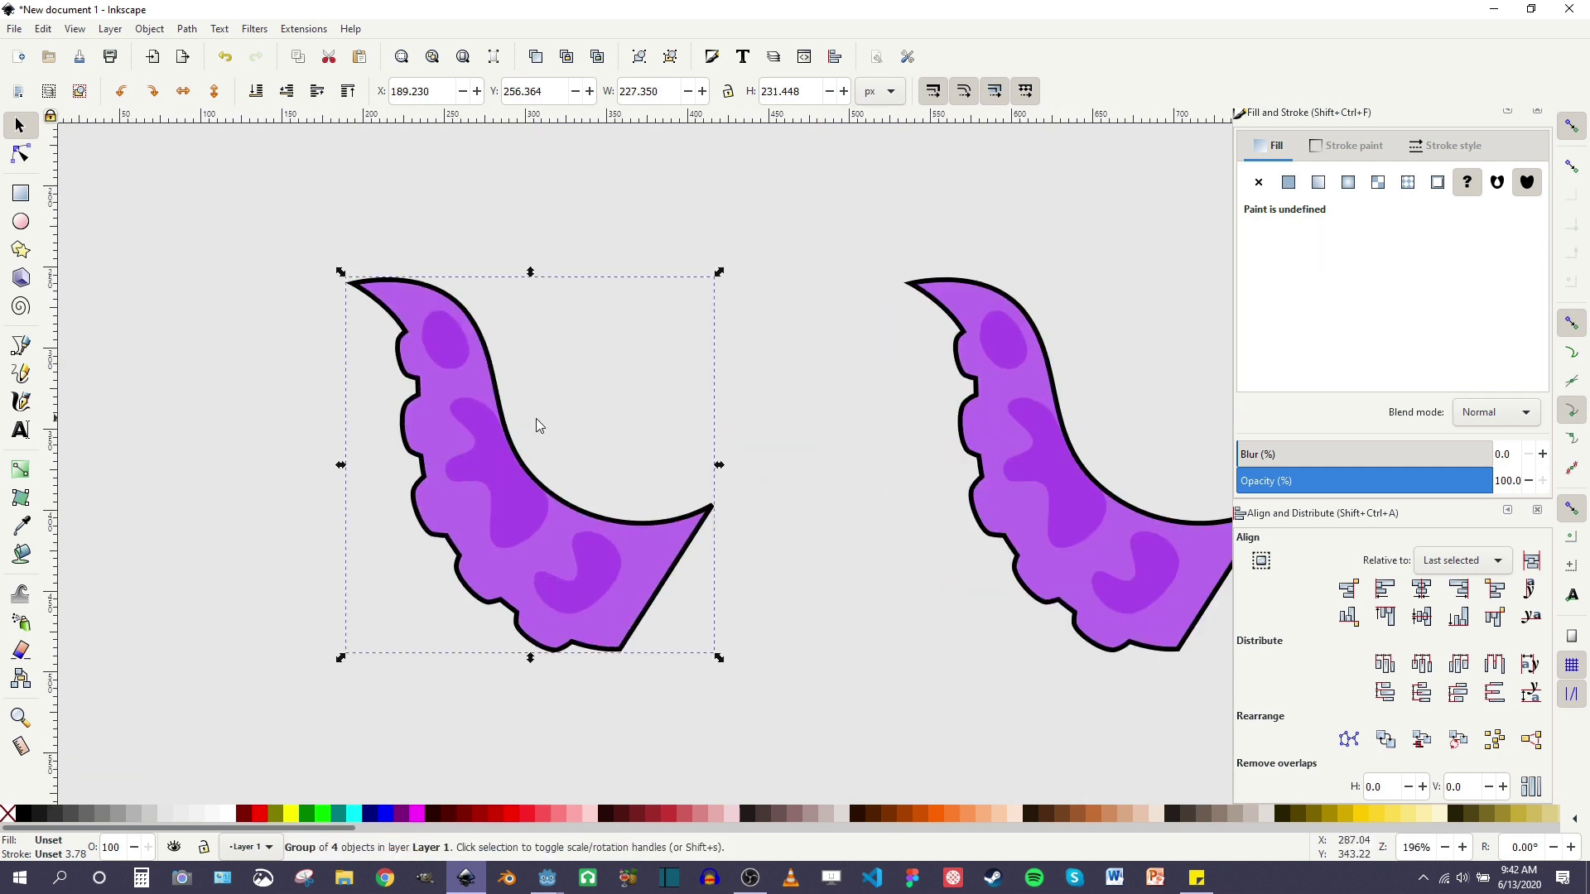
pyautogui.keyDown('shift'); pyautogui.hscroll(4, 894, 414); pyautogui.keyUp('shift')
pyautogui.click(895, 414)
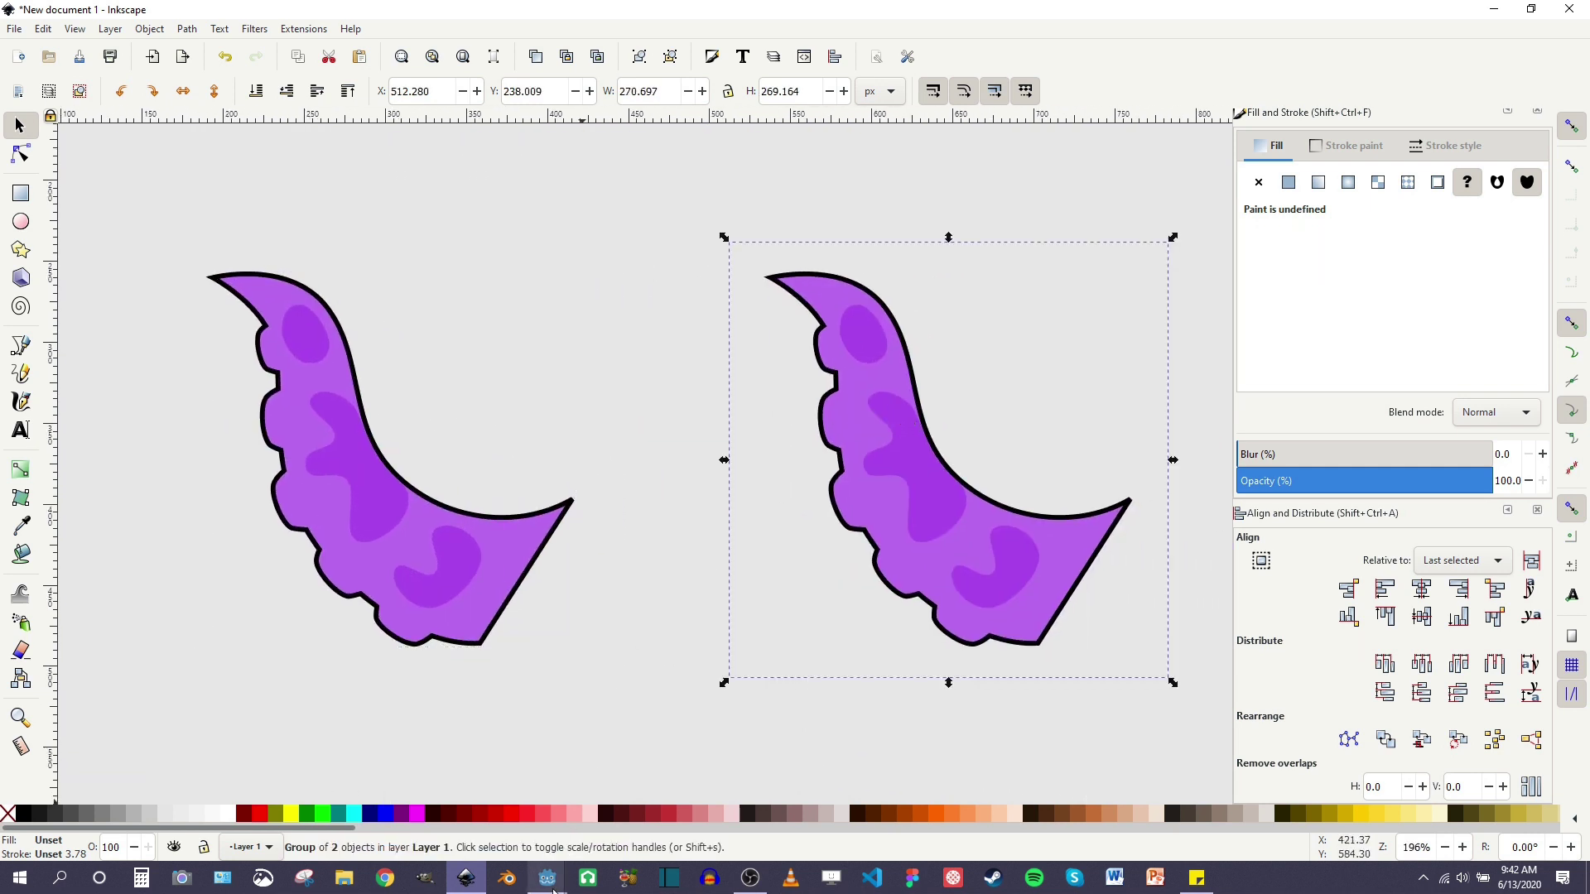
pyautogui.moveTo(548, 877)
pyautogui.click(607, 816)
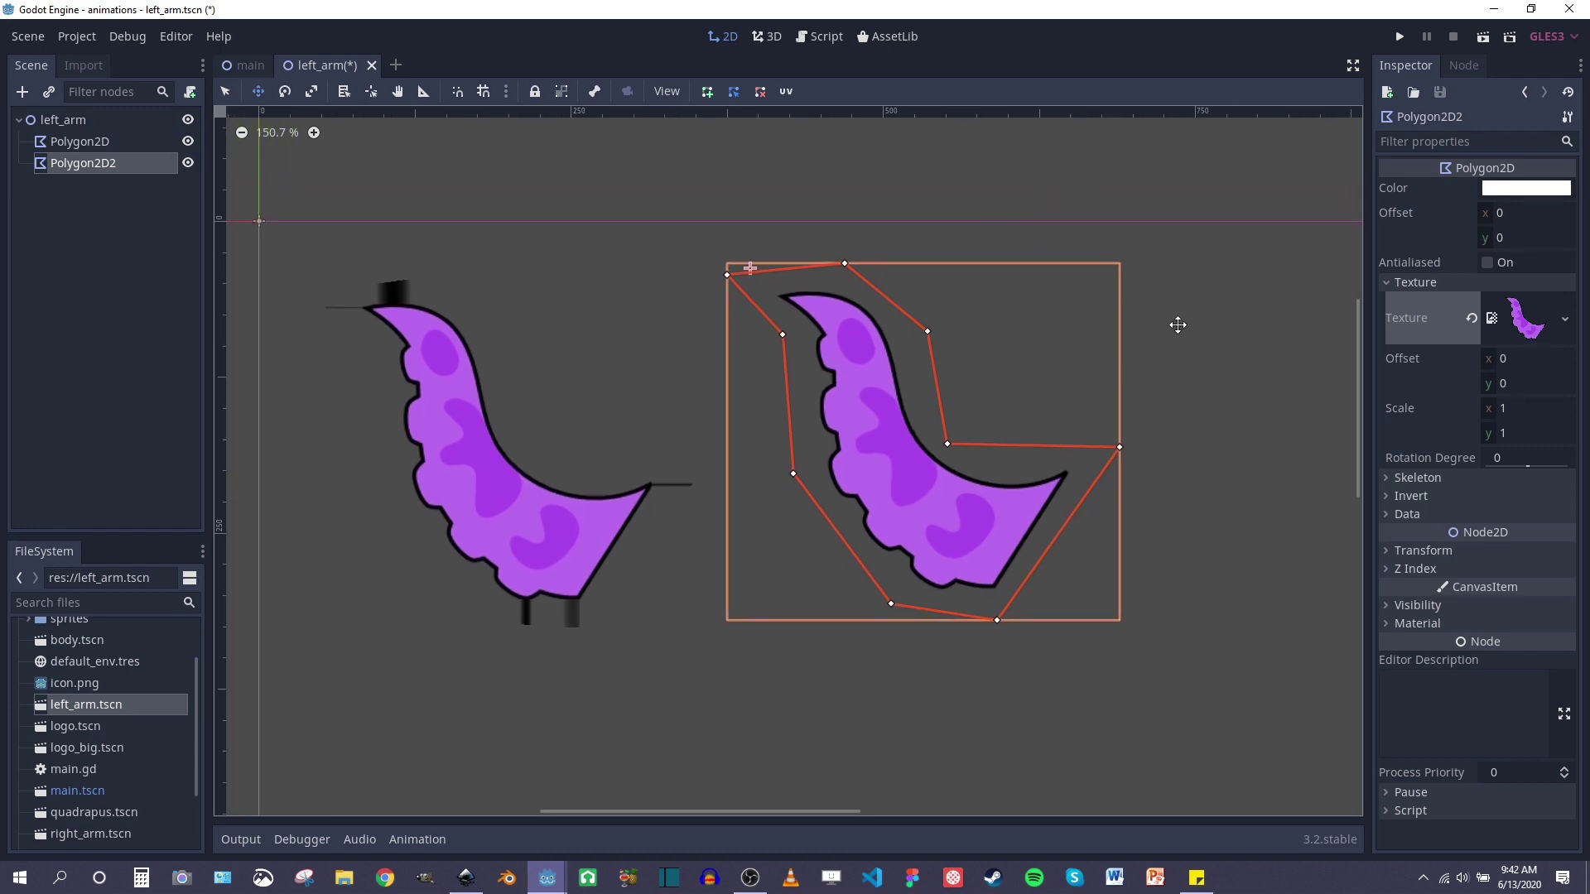
pyautogui.click(93, 122)
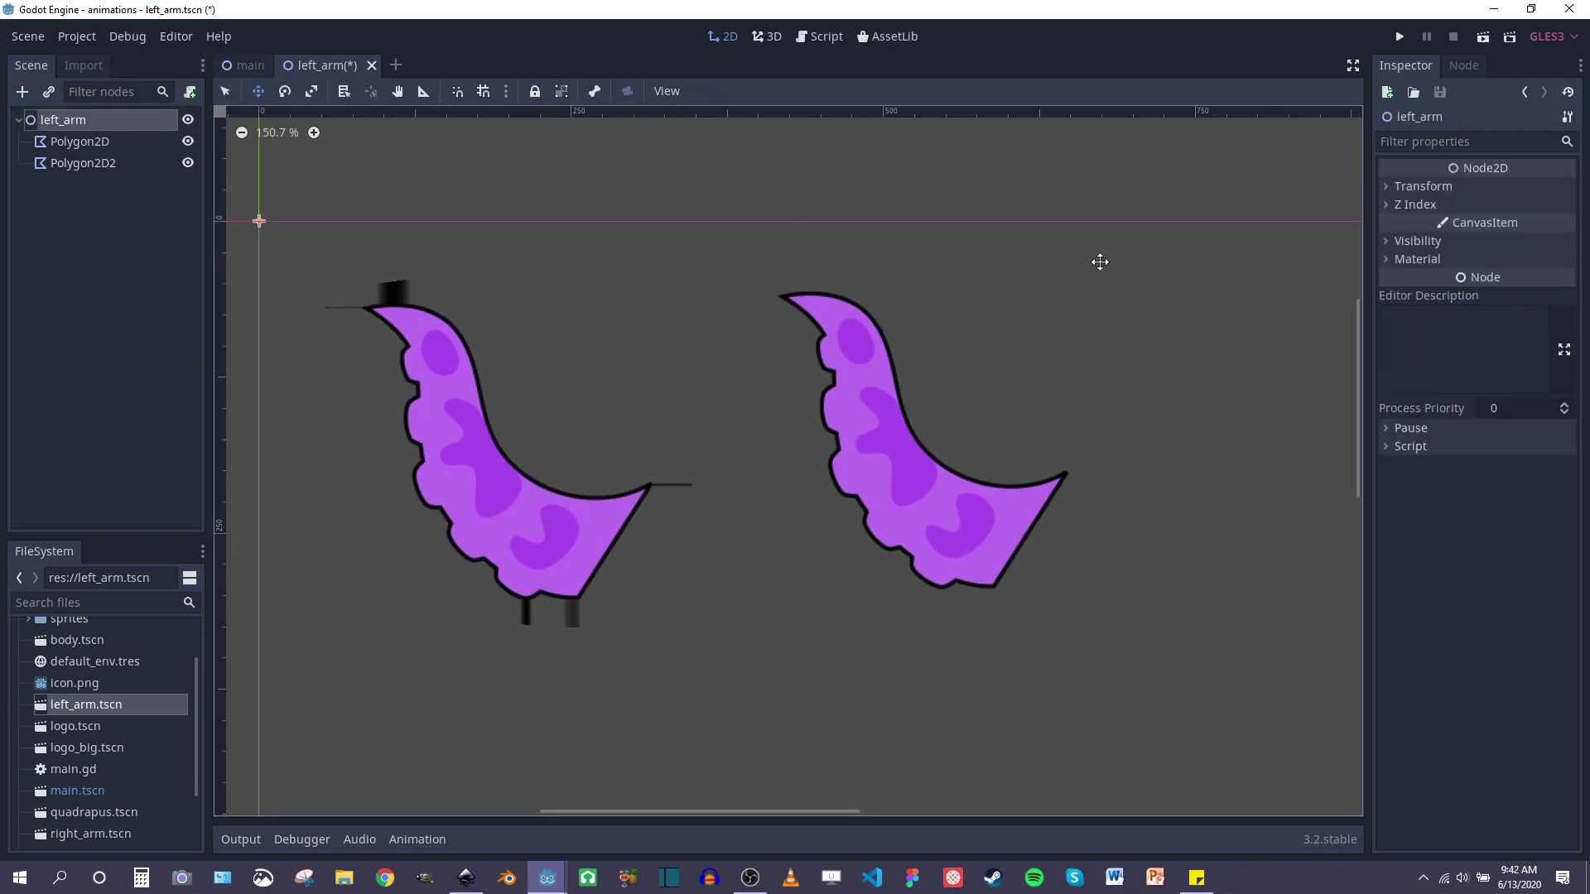